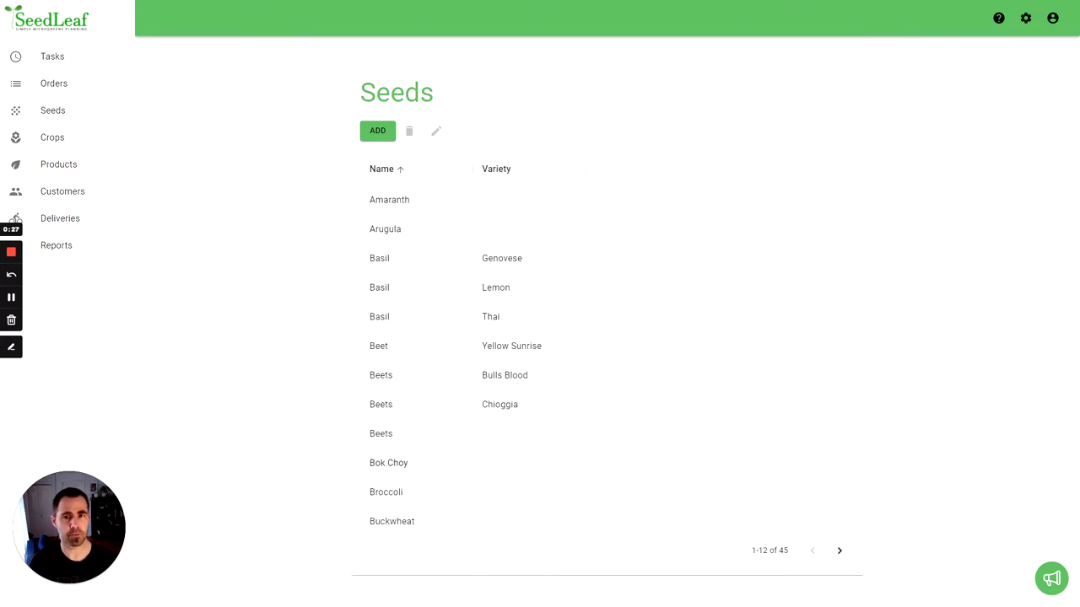
Add a Basil seed with variety 'Lemon and Thai'.
click(388, 129)
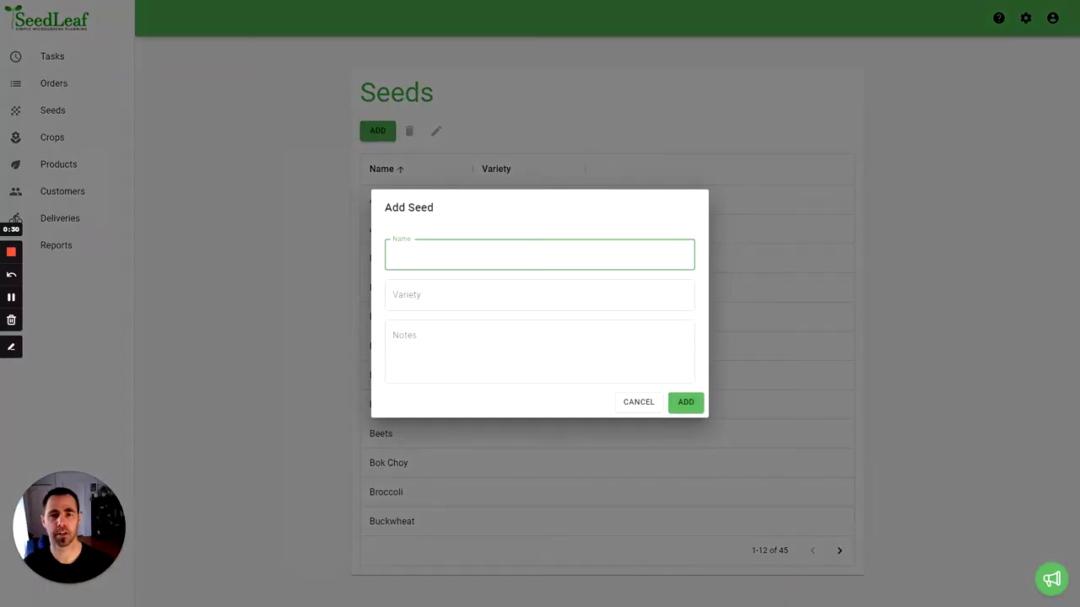
text(Basil)
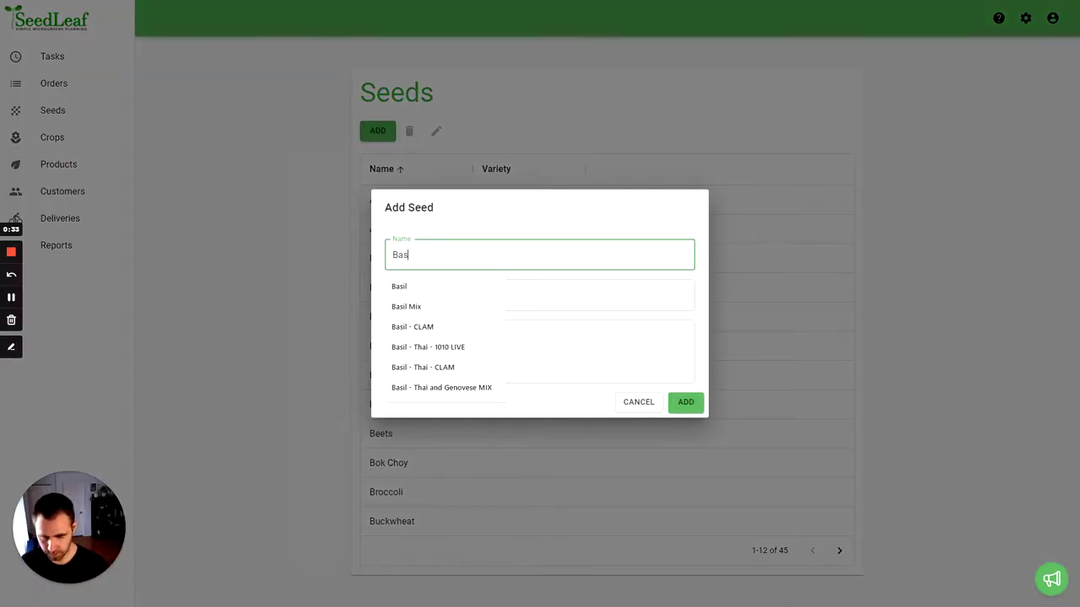
click(540, 295)
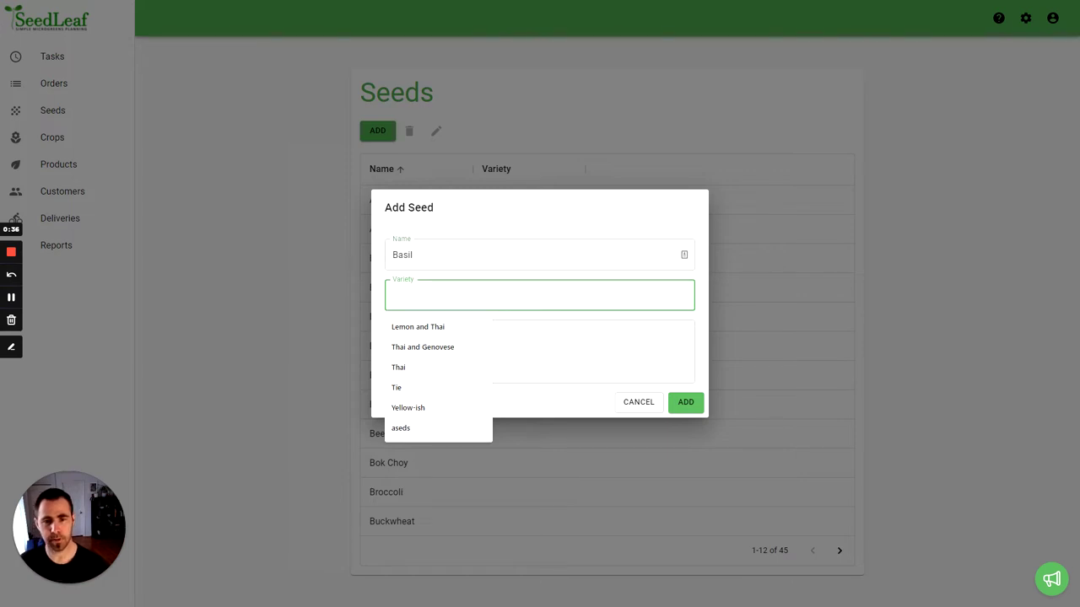
key(Down)
key(Down)
key(Up)
key(Return)
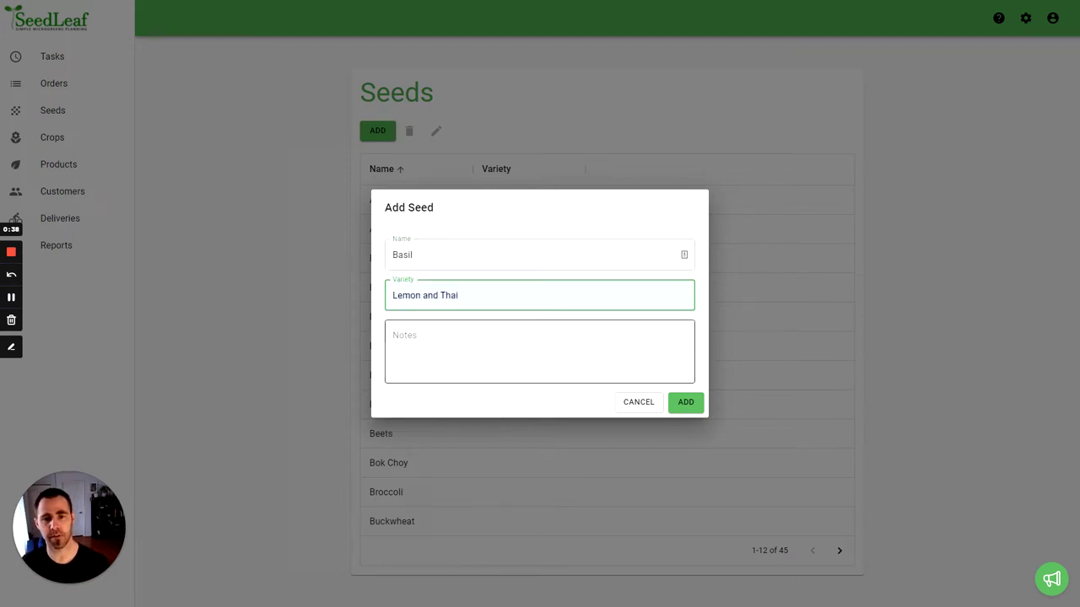
click(686, 402)
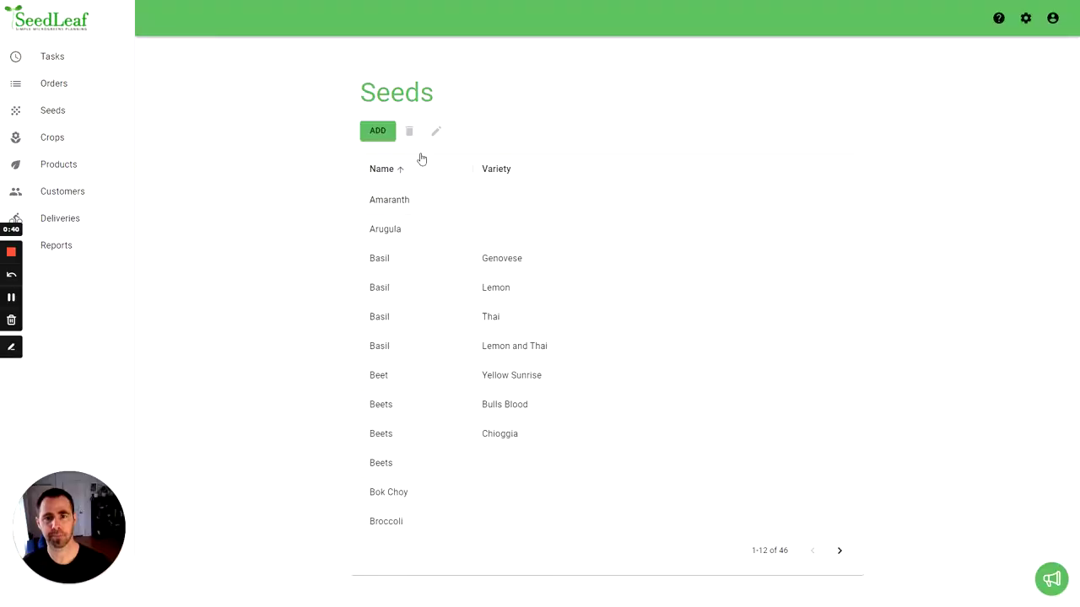
Add a second Basil seed with variety 'Thai and Genovese'.
click(377, 131)
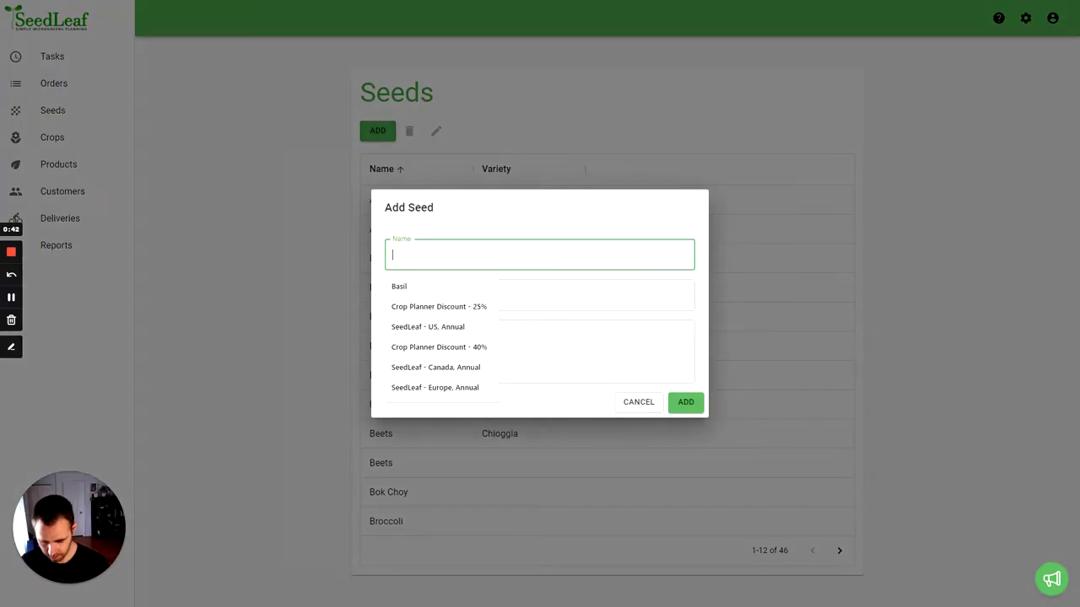
text(Basil)
key(Down)
key(Down)
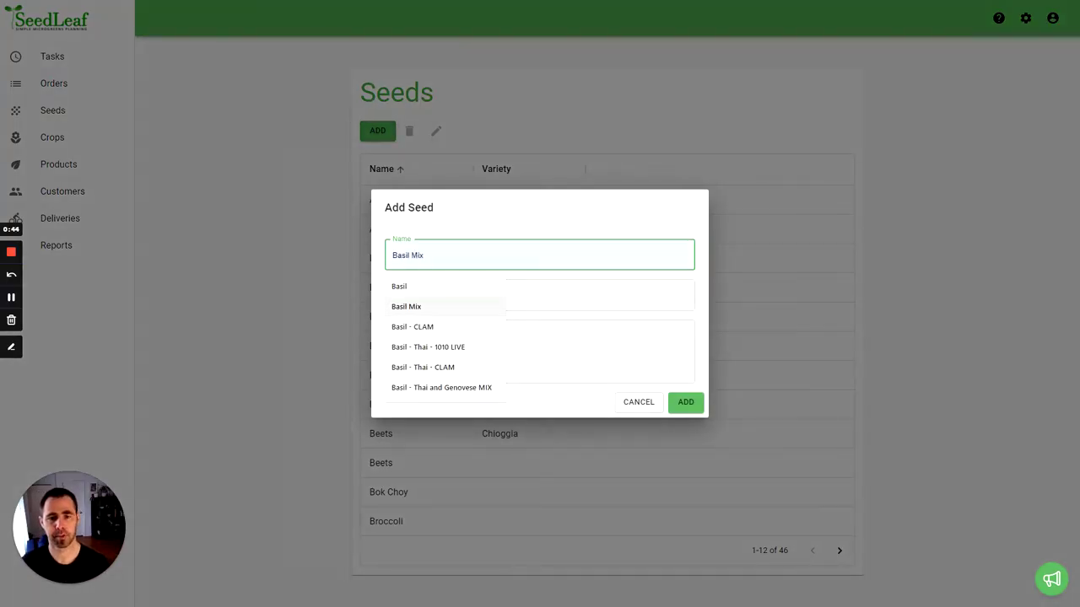
key(Up)
key(Tab)
key(Down)
key(Down)
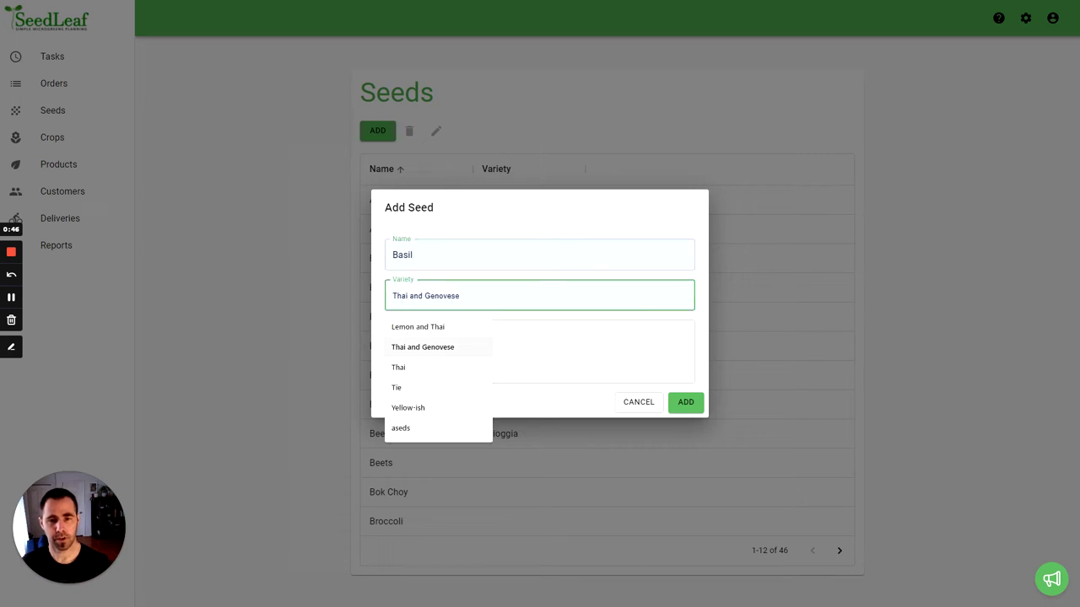
key(Return)
click(684, 404)
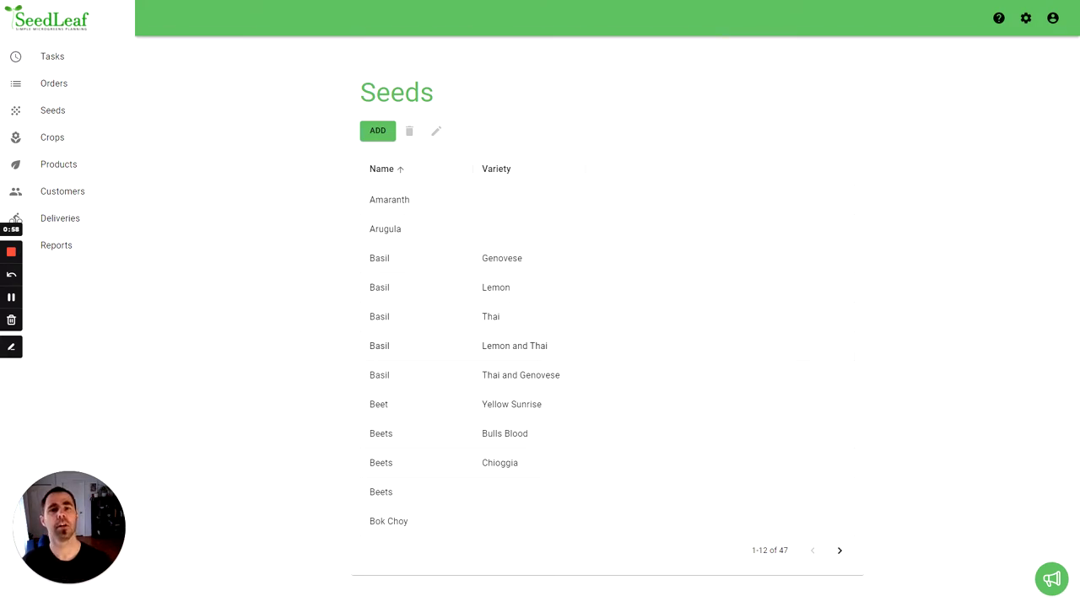
Start a new crop from the Basil - Lemon and Thai seed, named 'Basil - Lemon and Thai'.
click(59, 140)
click(377, 130)
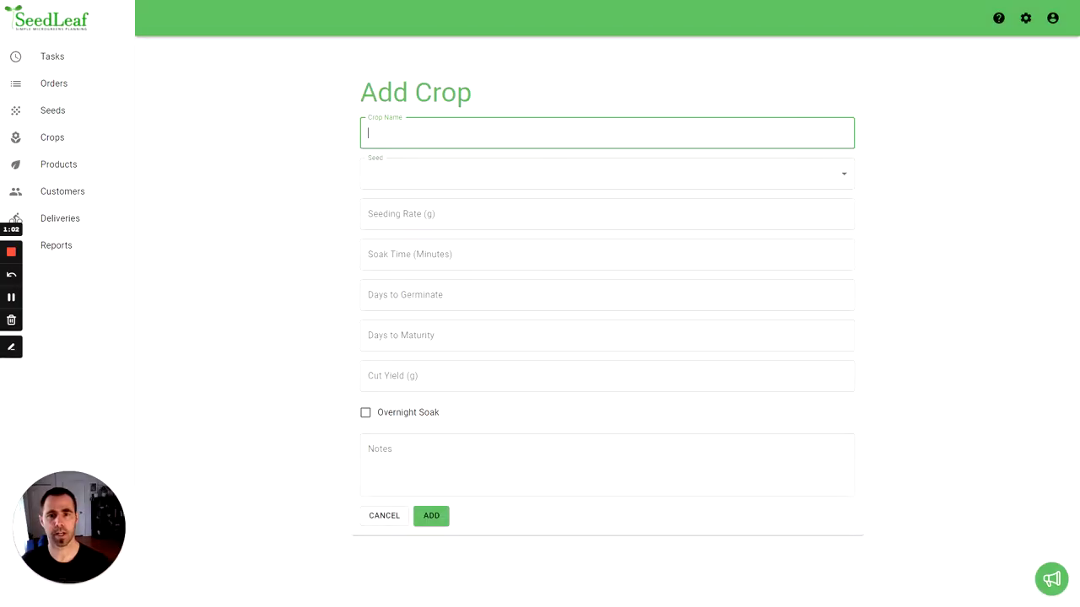
text(B)
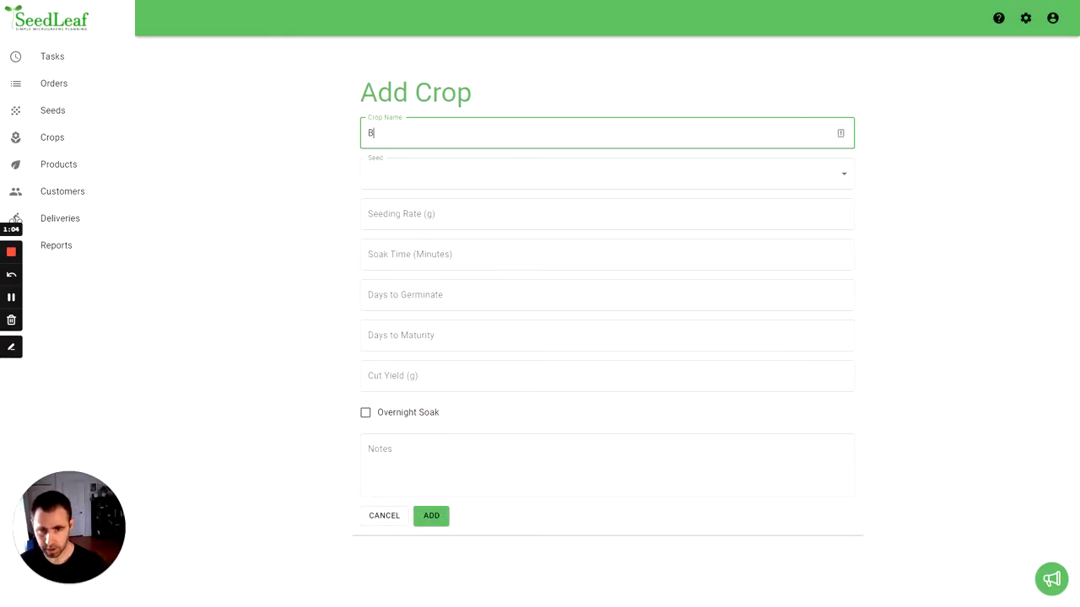
key(BackSpace)
text(Tha)
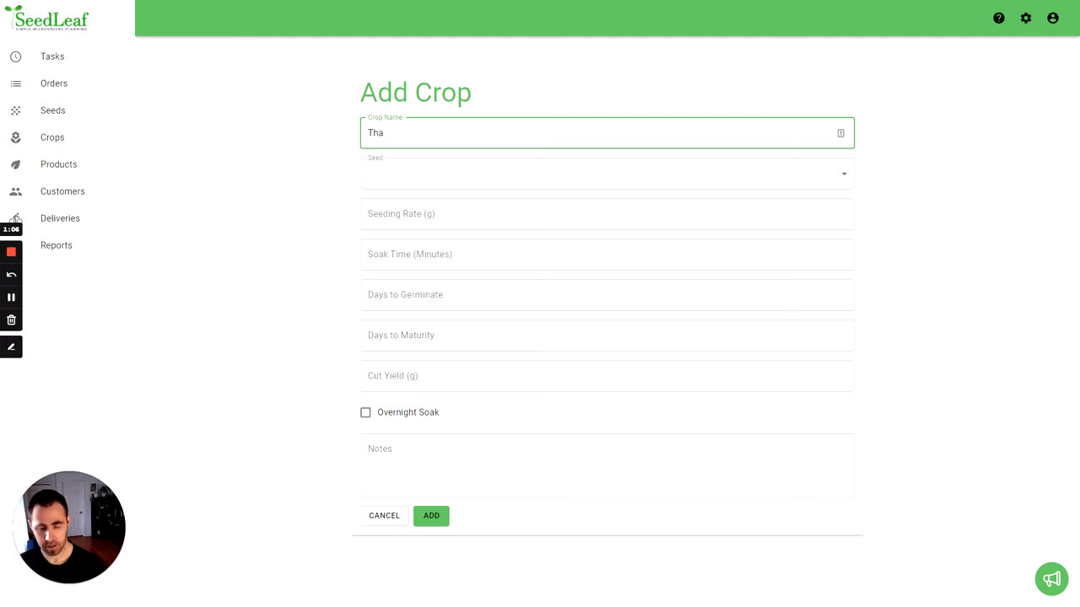
key(BackSpace)
key(BackSpace)
key(BackSpace)
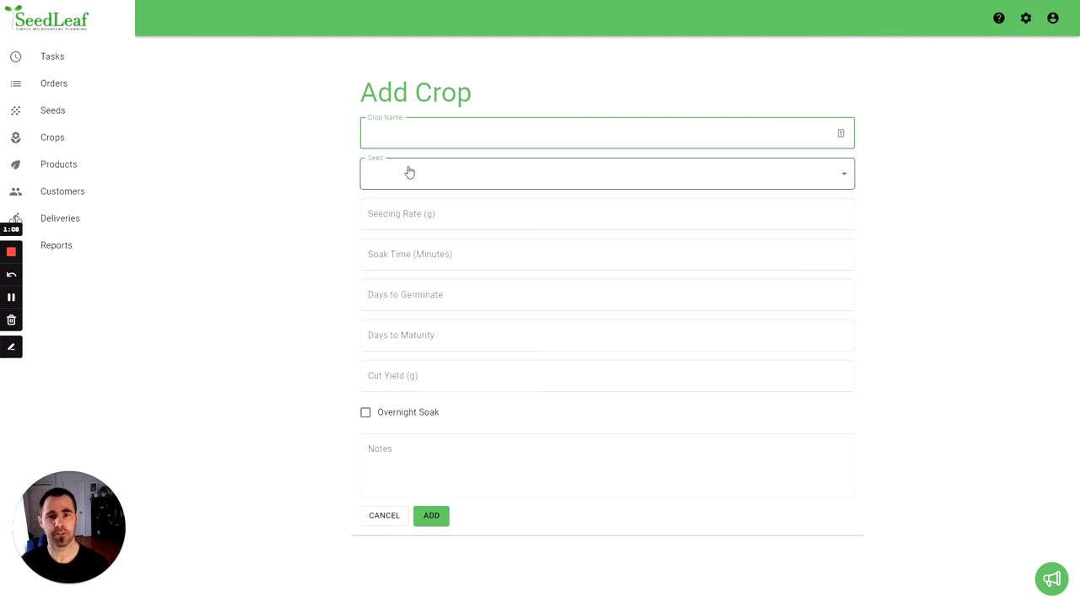
click(410, 171)
click(413, 160)
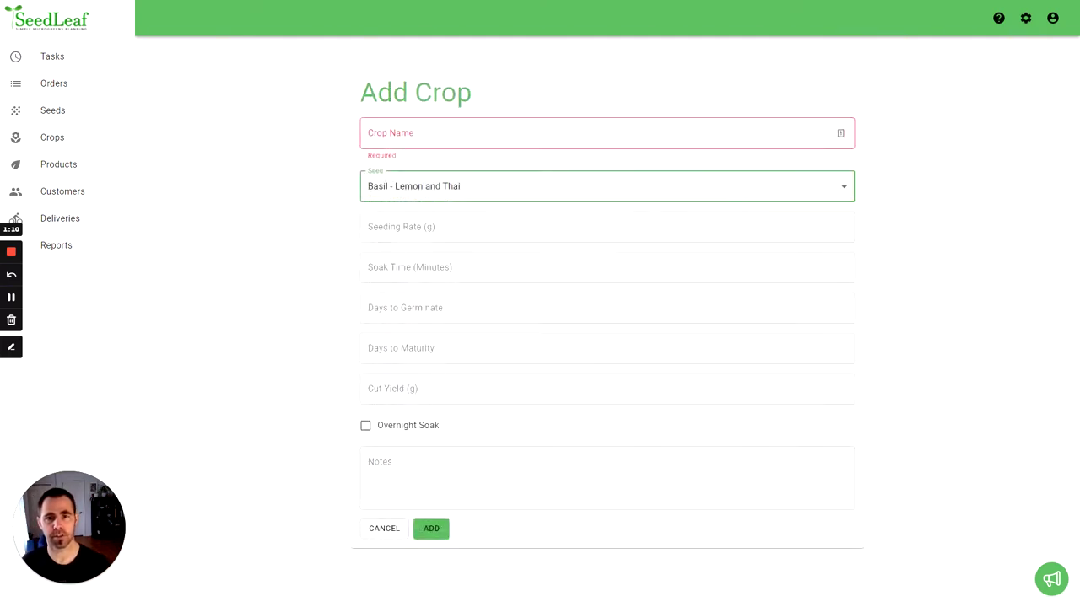
text(B)
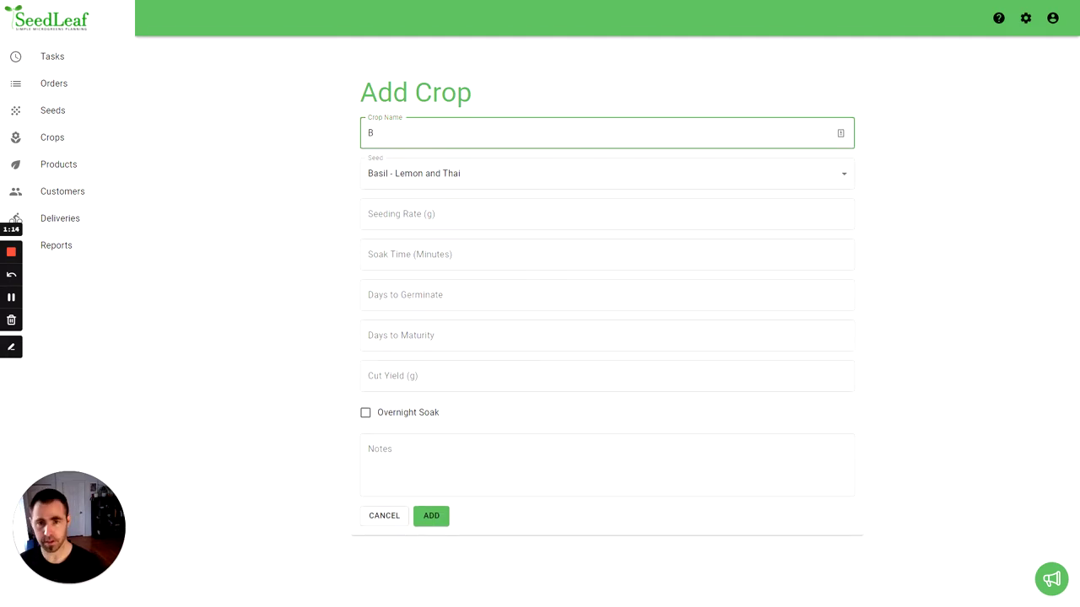
text(asil - )
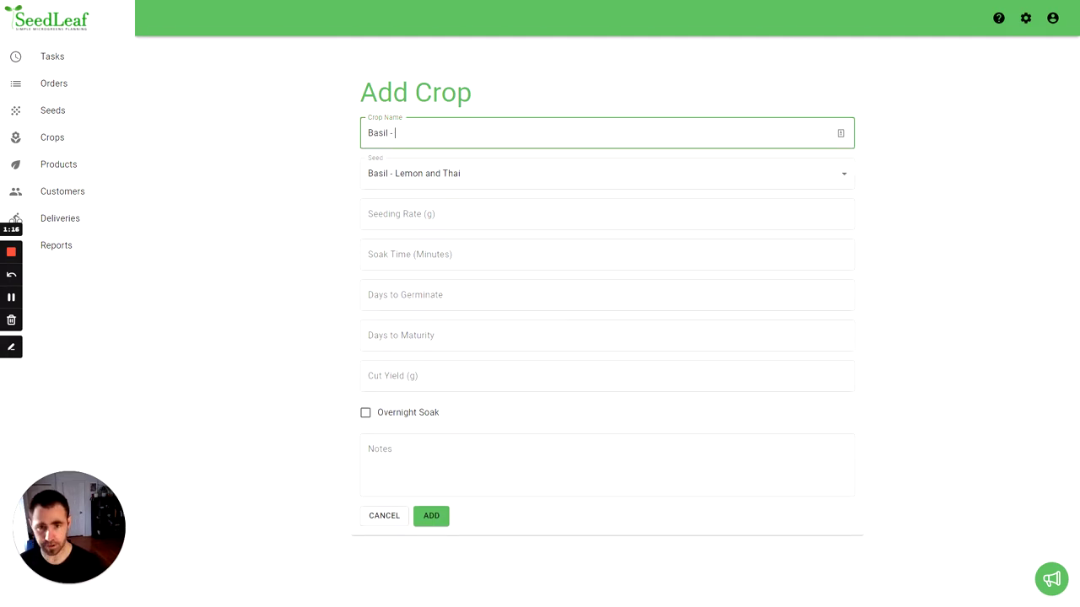
text(Lemon)
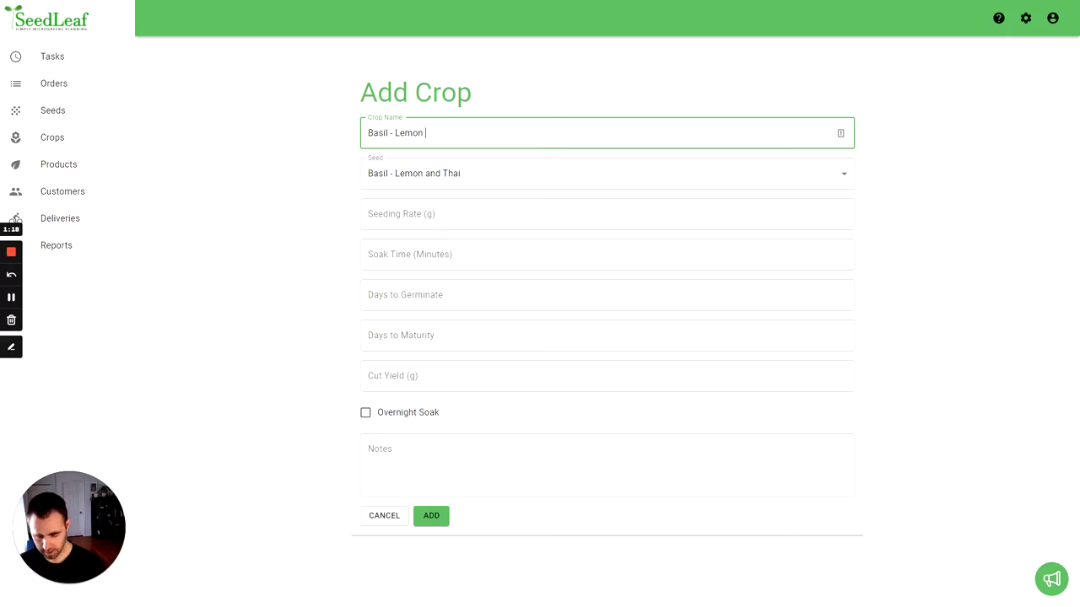
text( and Thai)
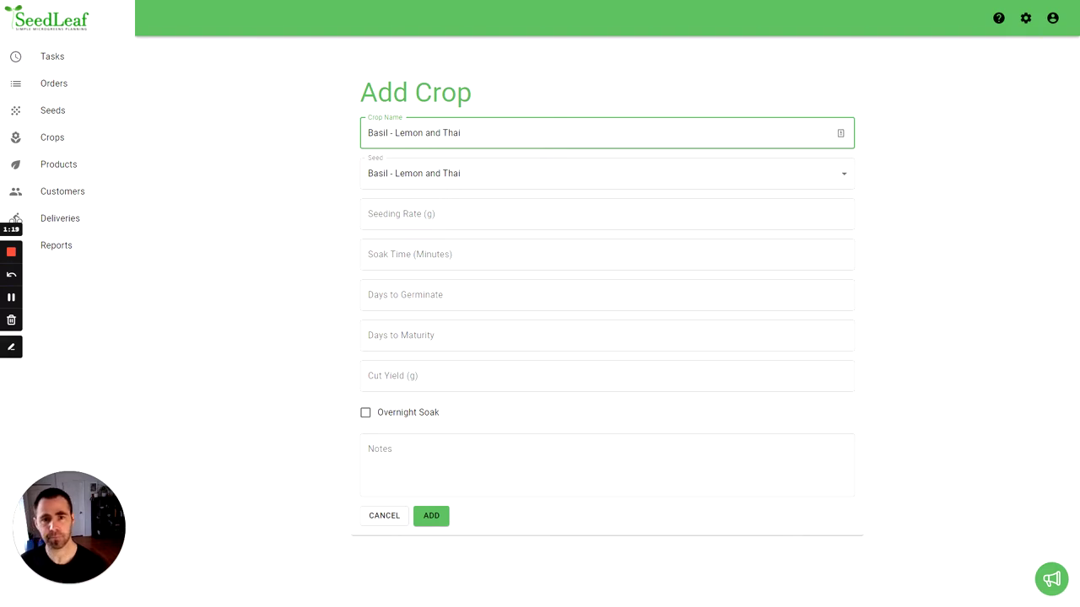
Enter seeding rate 8 g, soak 0, germinate 5 days, maturity 20 days and cut yield 170 g.
click(455, 214)
text(8)
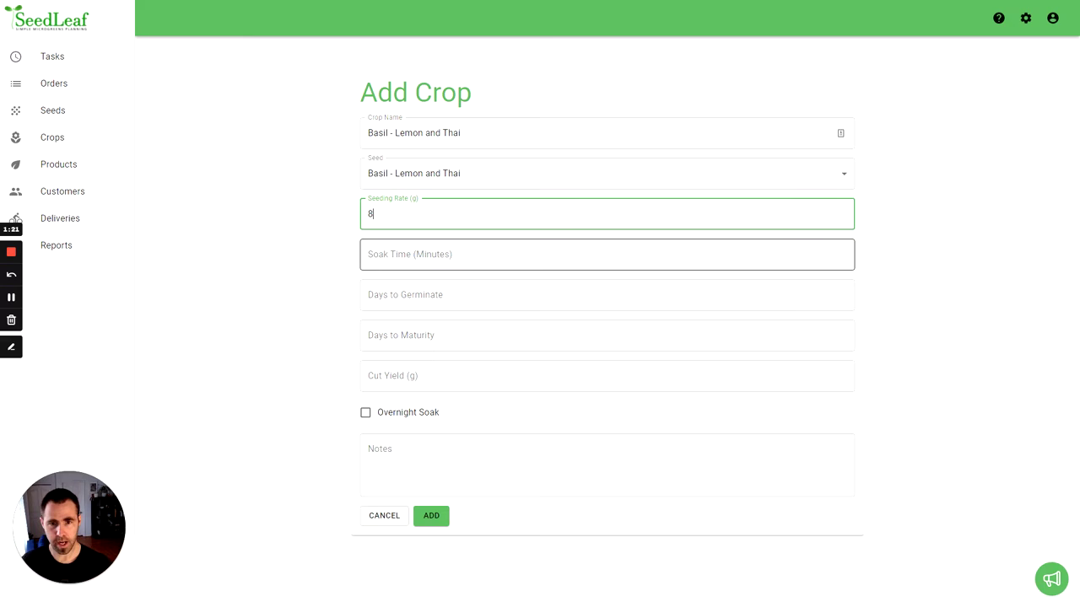
click(456, 254)
text(0)
key(Tab)
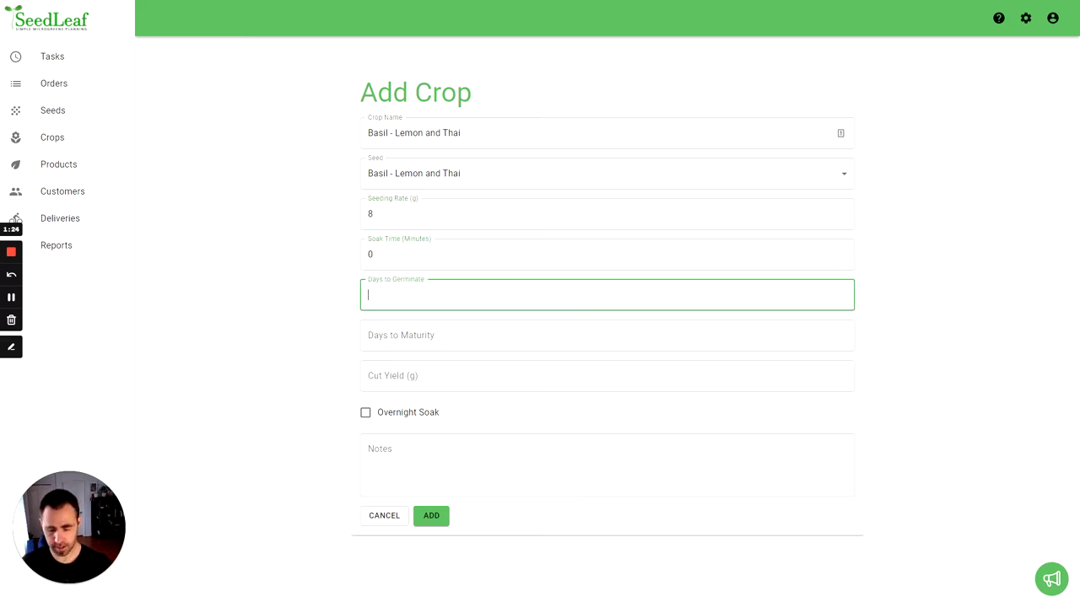
text(5)
key(Tab)
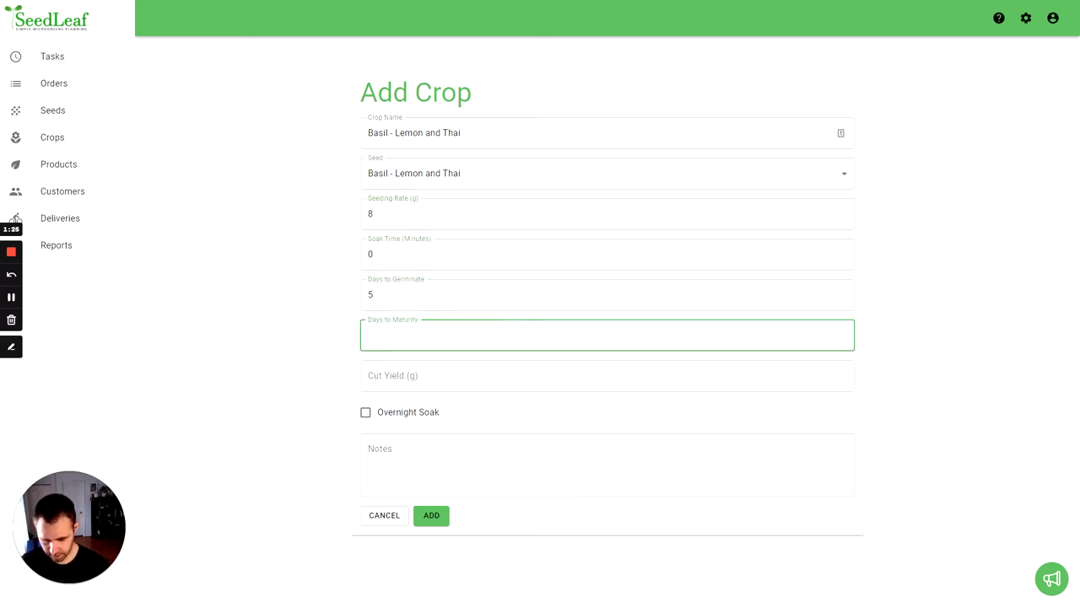
text(20)
key(Tab)
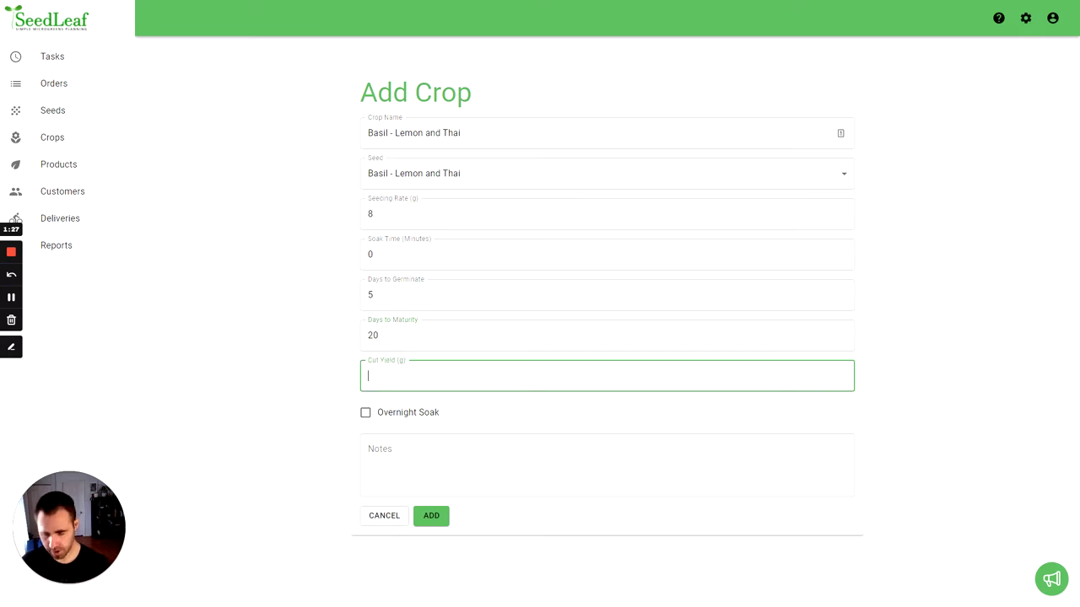
text(1)
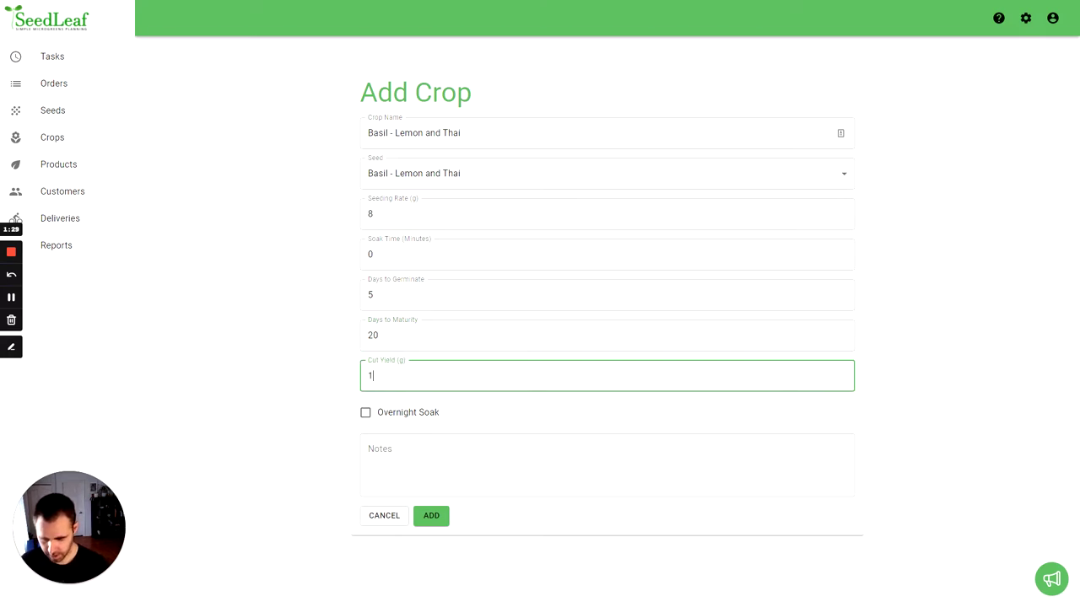
text(70)
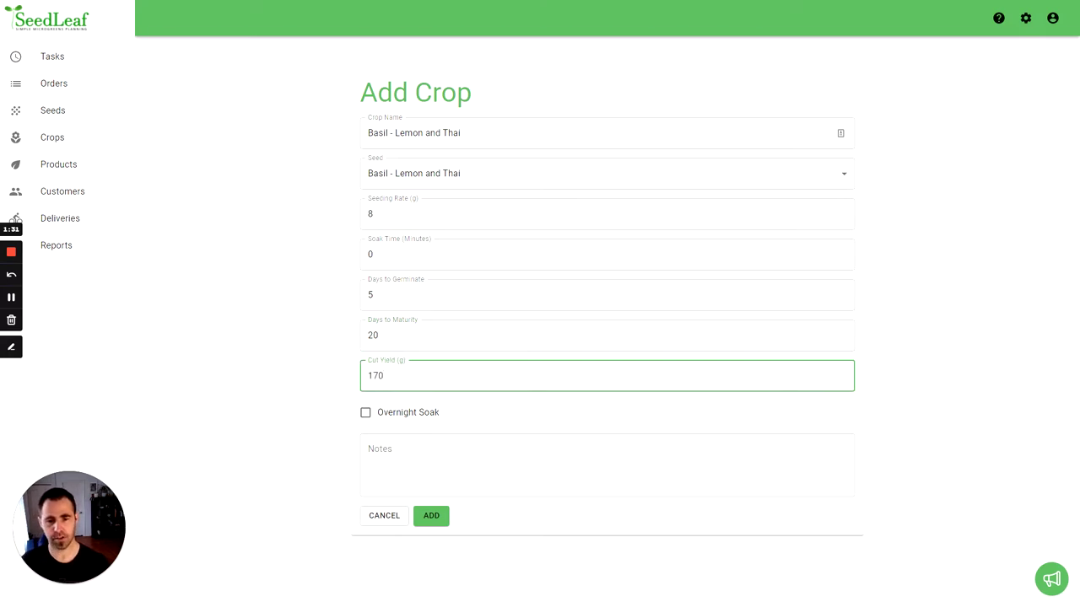
Save the Lemon and Thai crop, then start a 'Basil - Thai and Genovese' crop from that seed.
click(433, 518)
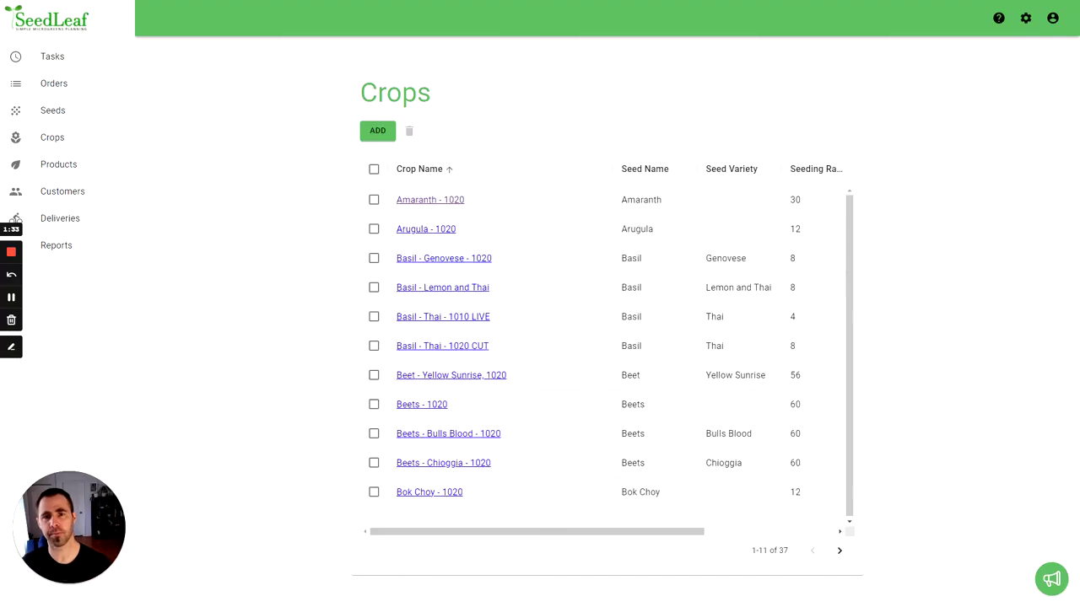
click(371, 133)
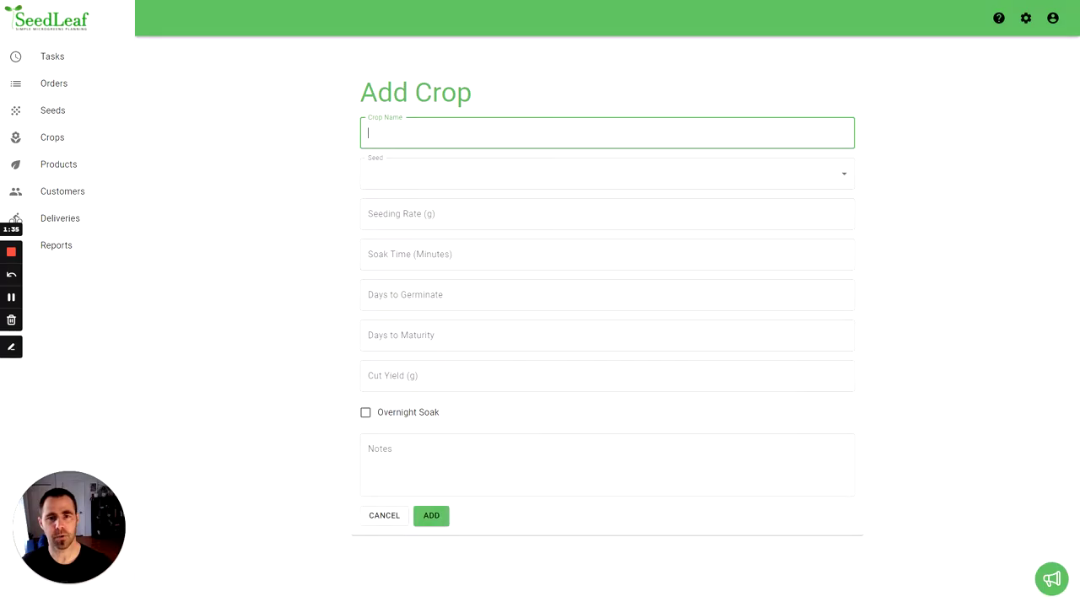
text(B)
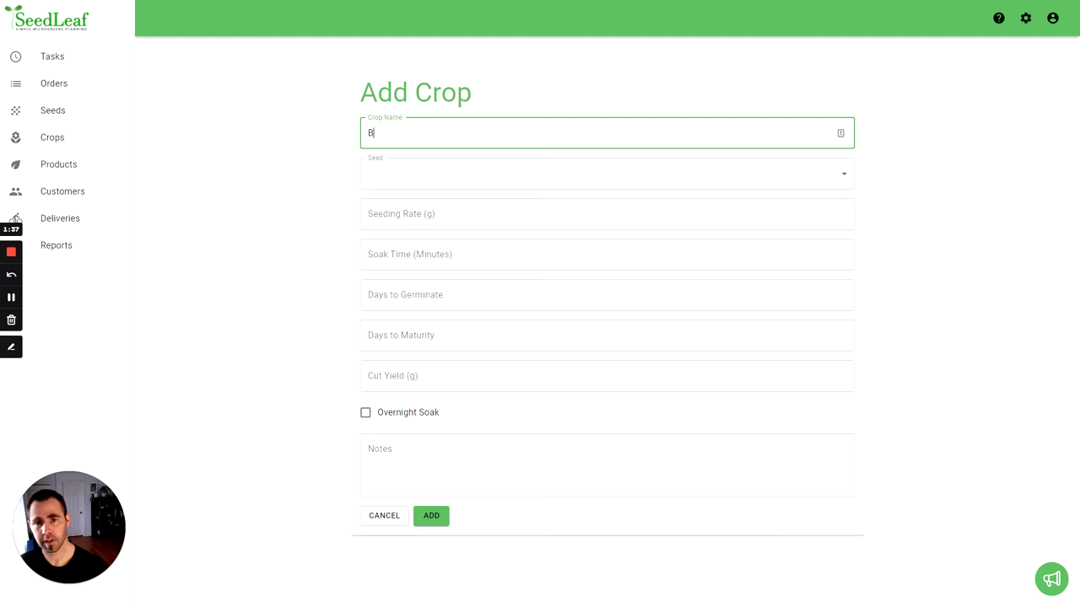
click(402, 182)
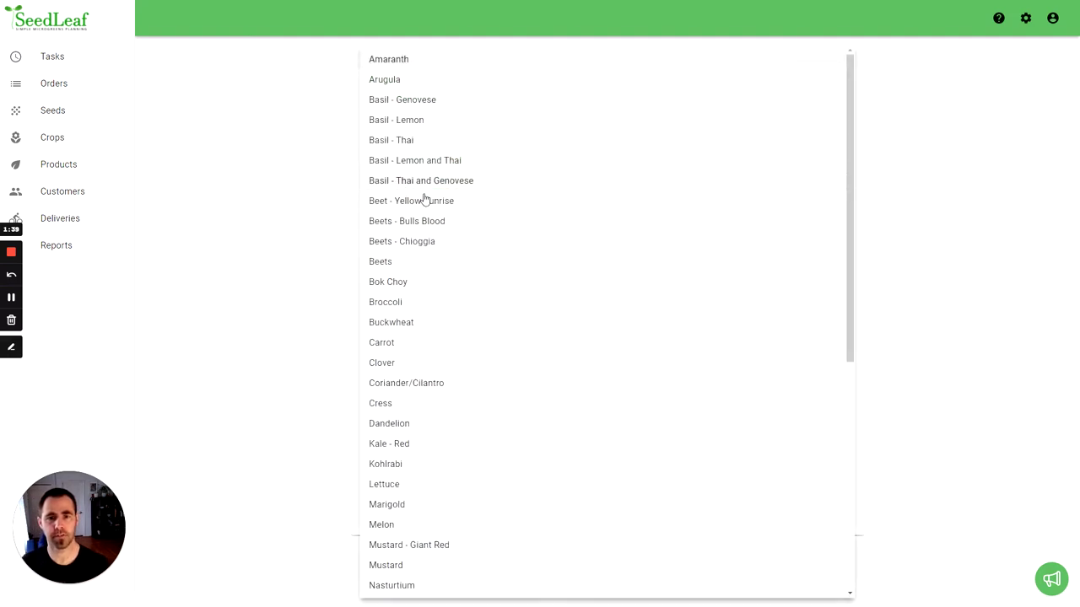
click(434, 181)
click(410, 128)
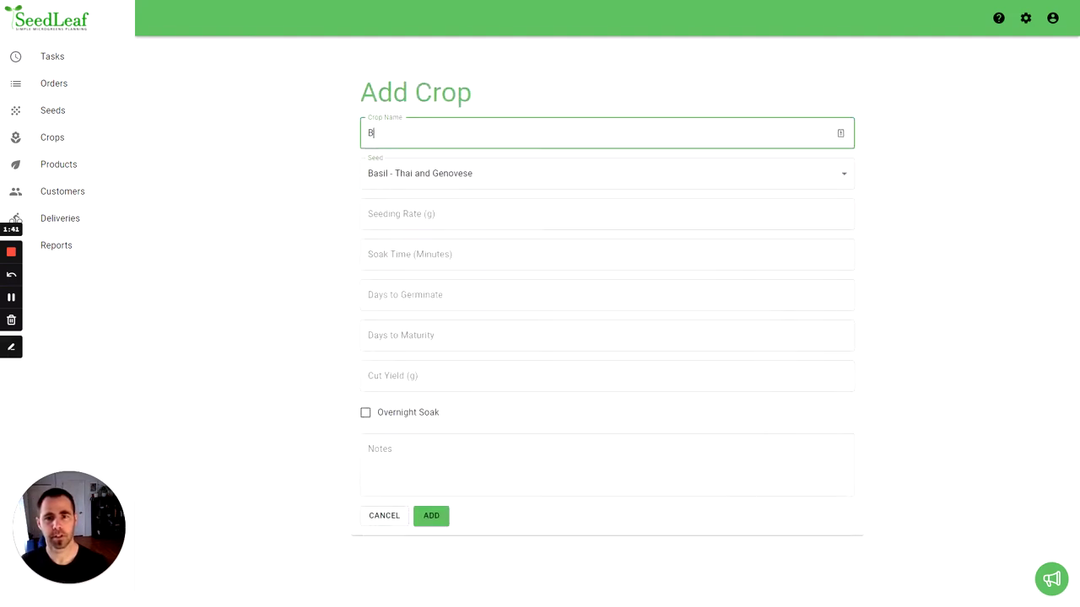
text(asil )
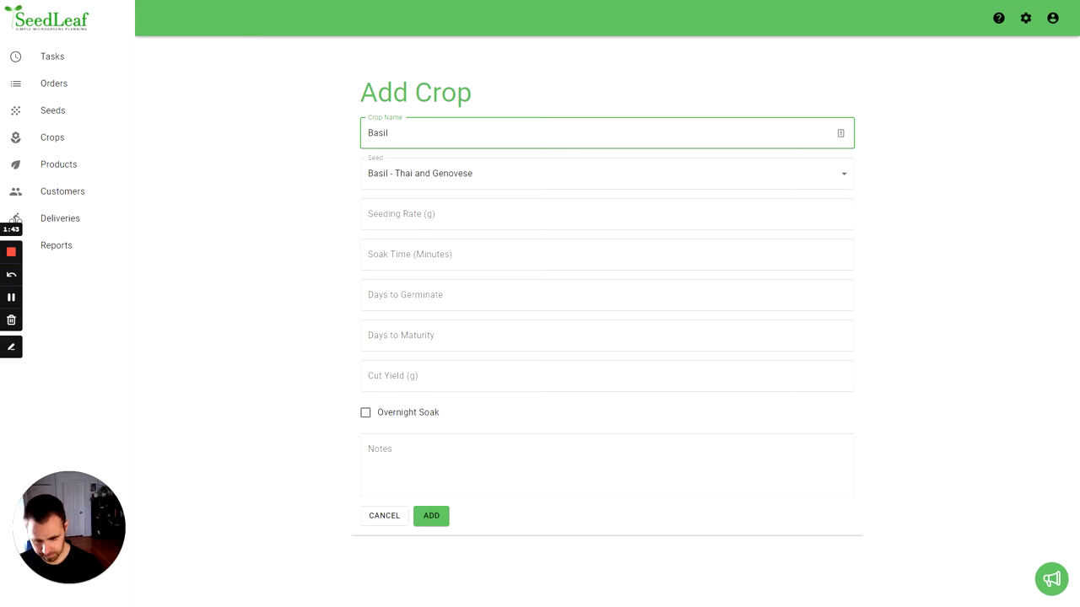
text(- Thai and )
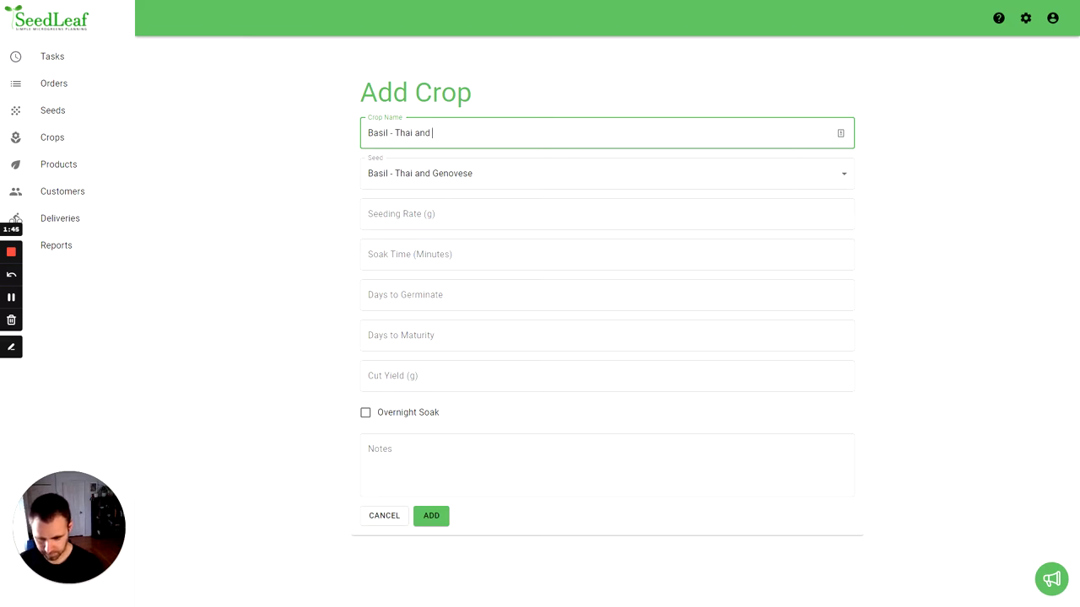
text(Genovese)
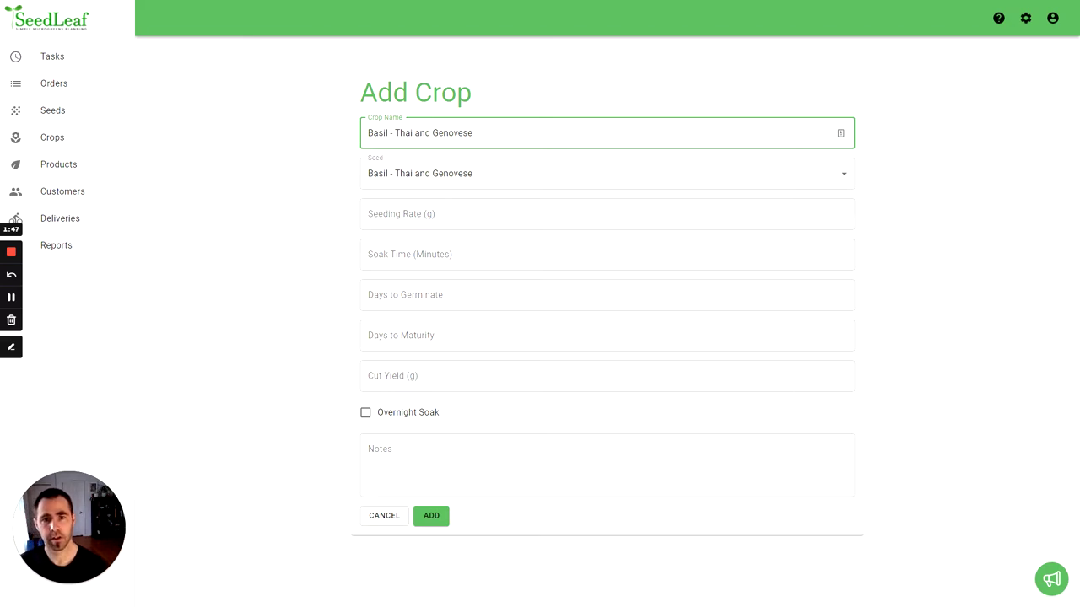
Give it seeding rate 8, soak 0, germinate 5, maturity 20, cut yield 170, and save.
key(Tab)
key(Tab)
text(8)
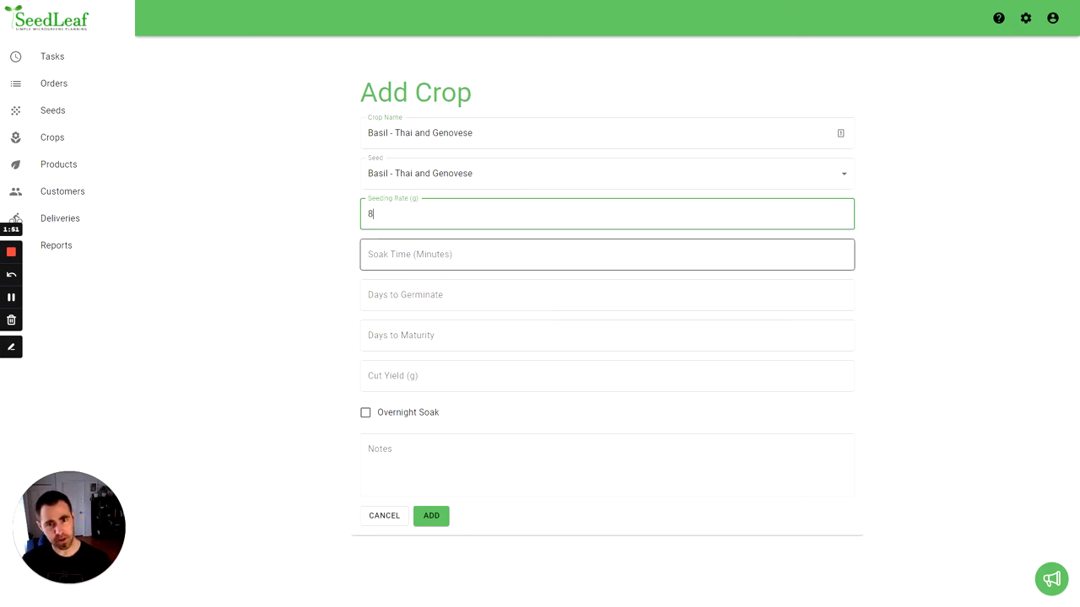
click(368, 254)
text(0)
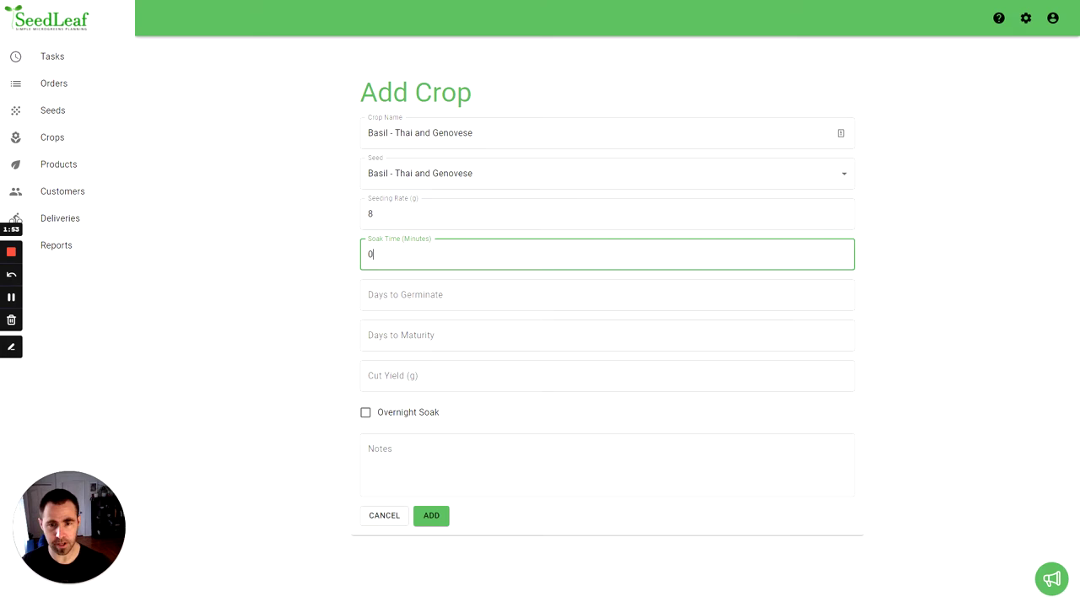
click(368, 294)
text(5)
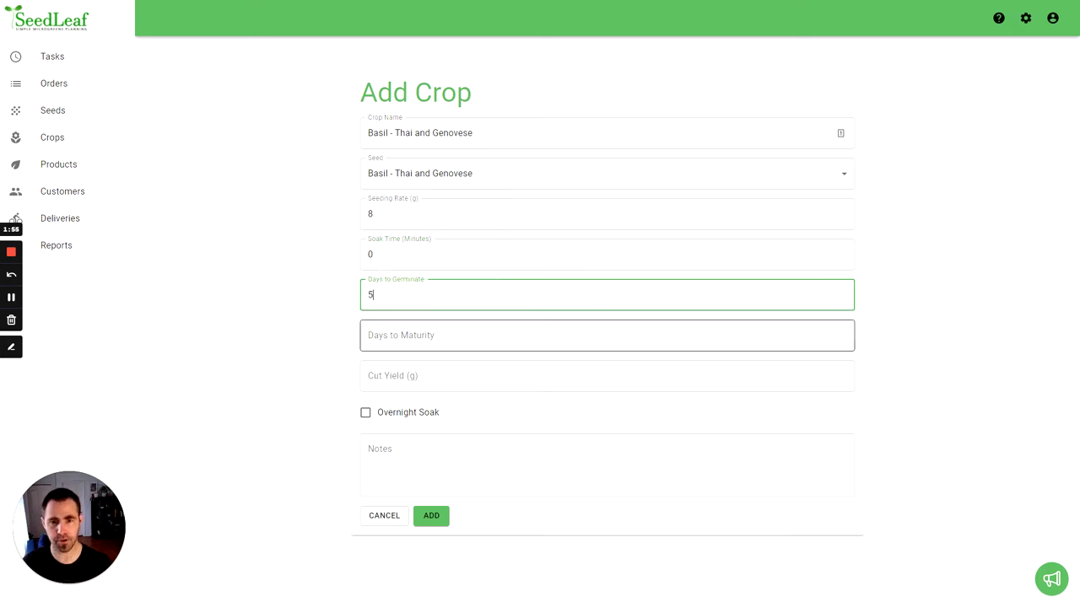
click(367, 335)
text(20)
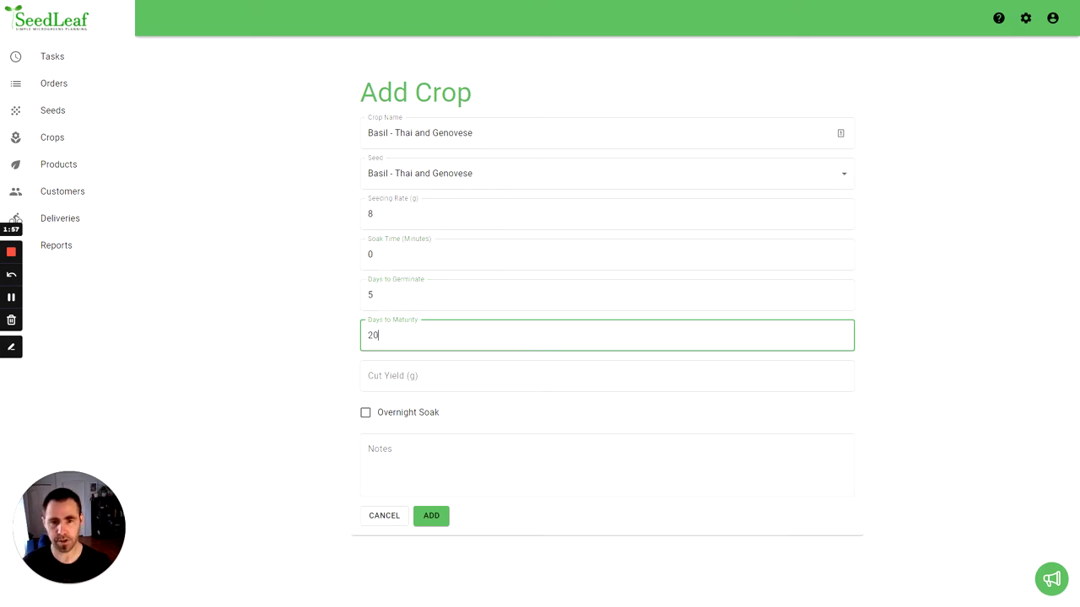
click(368, 375)
text(170)
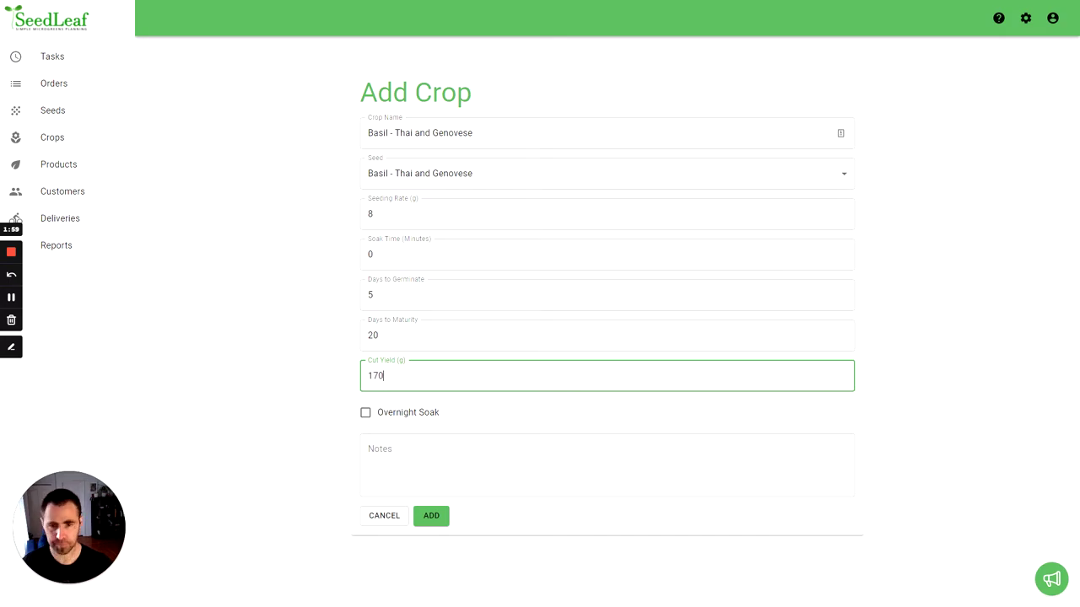
click(426, 517)
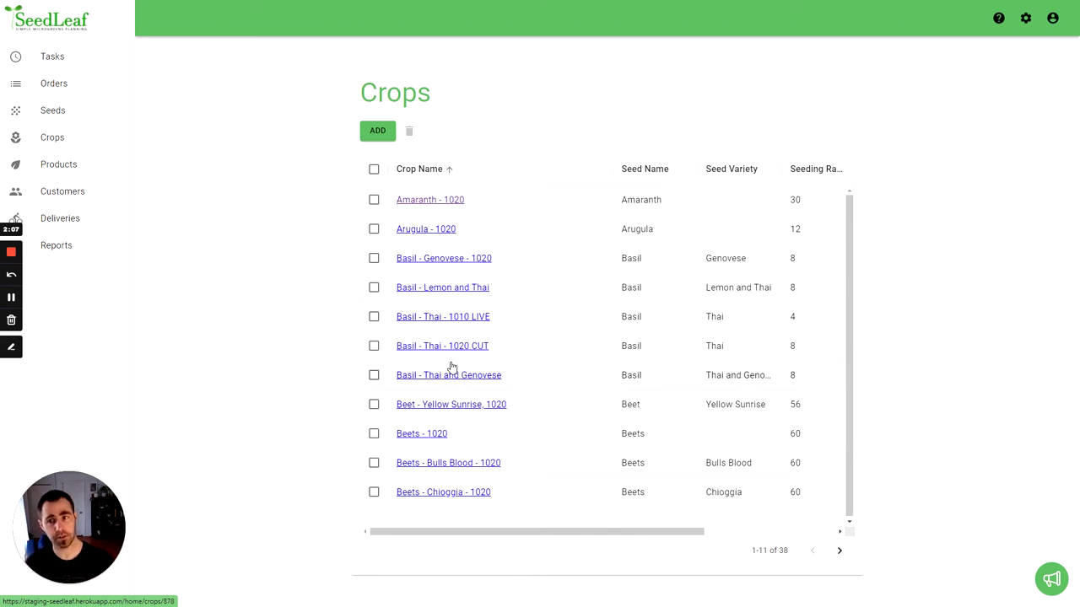
Start a new product named 'Basil Mix - Thai and Genovese' with crop Basil - Thai and Genovese.
click(59, 168)
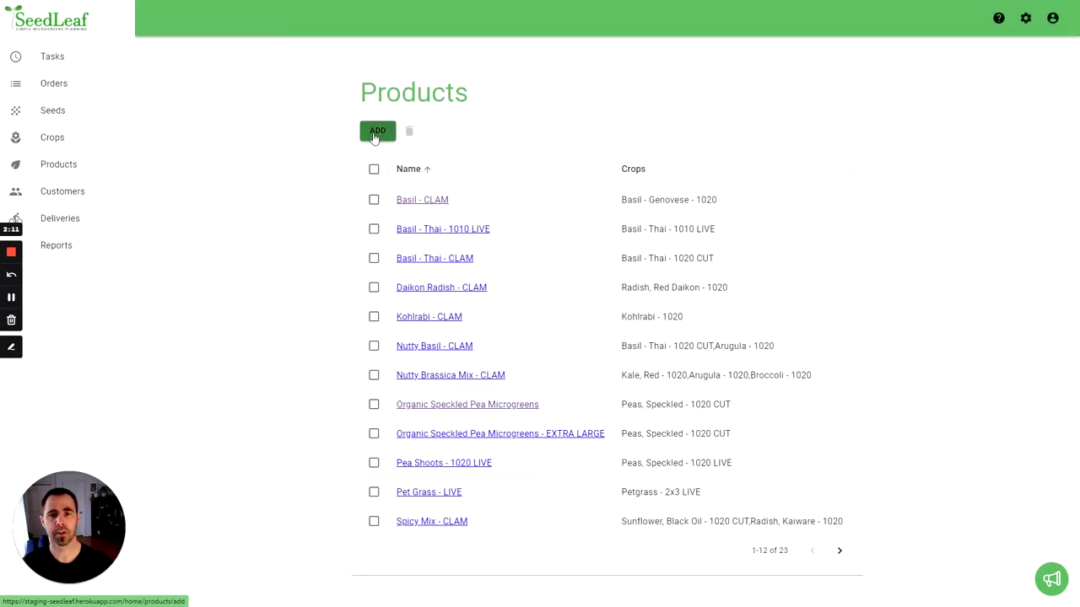
click(377, 132)
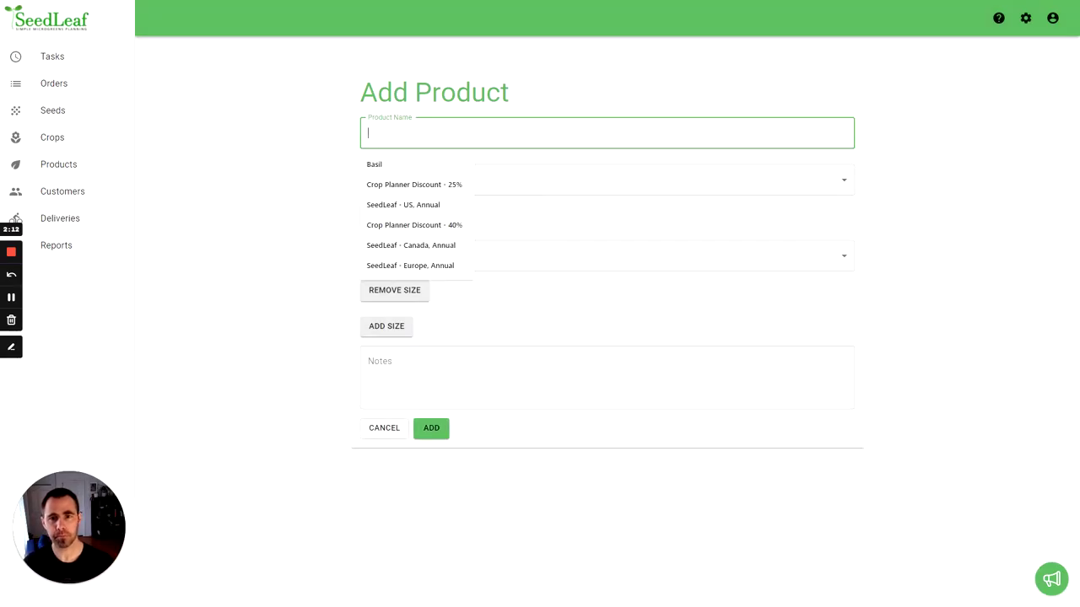
text(Ba)
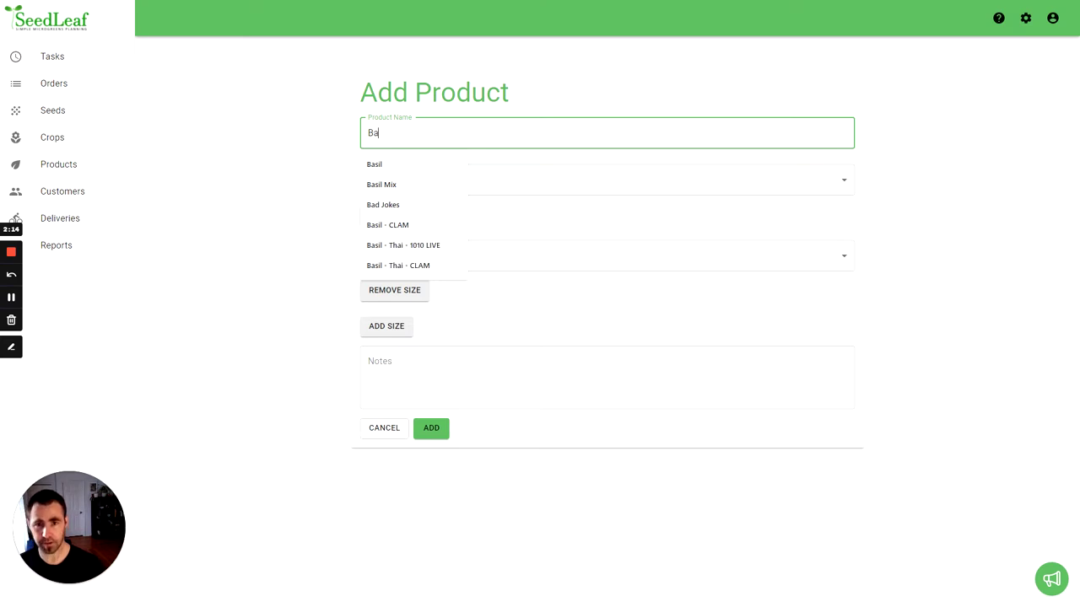
key(Down)
key(Down)
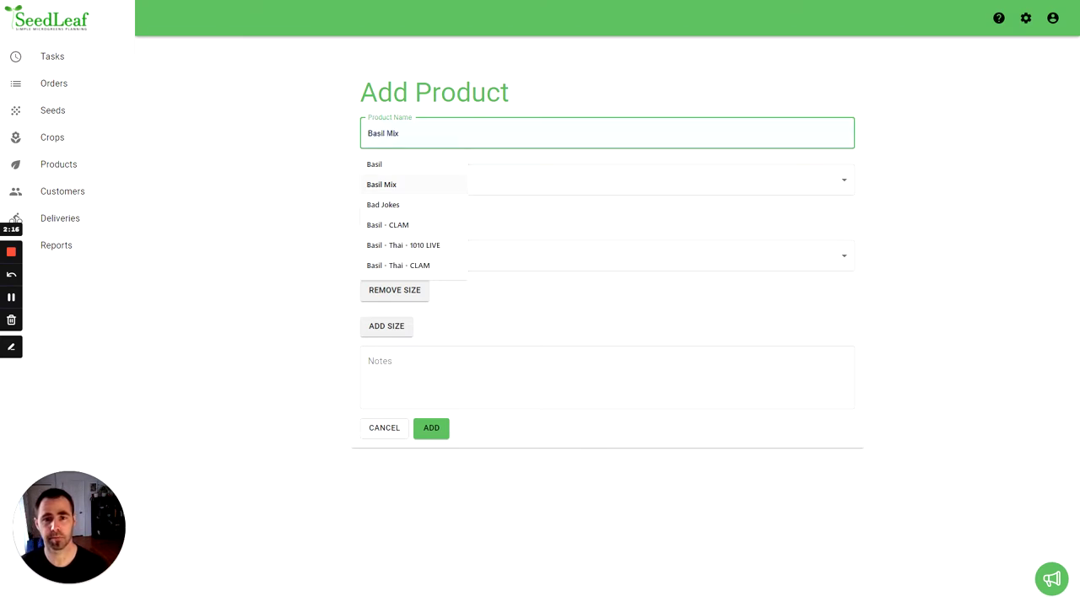
key(Return)
key(BackSpace)
text(x)
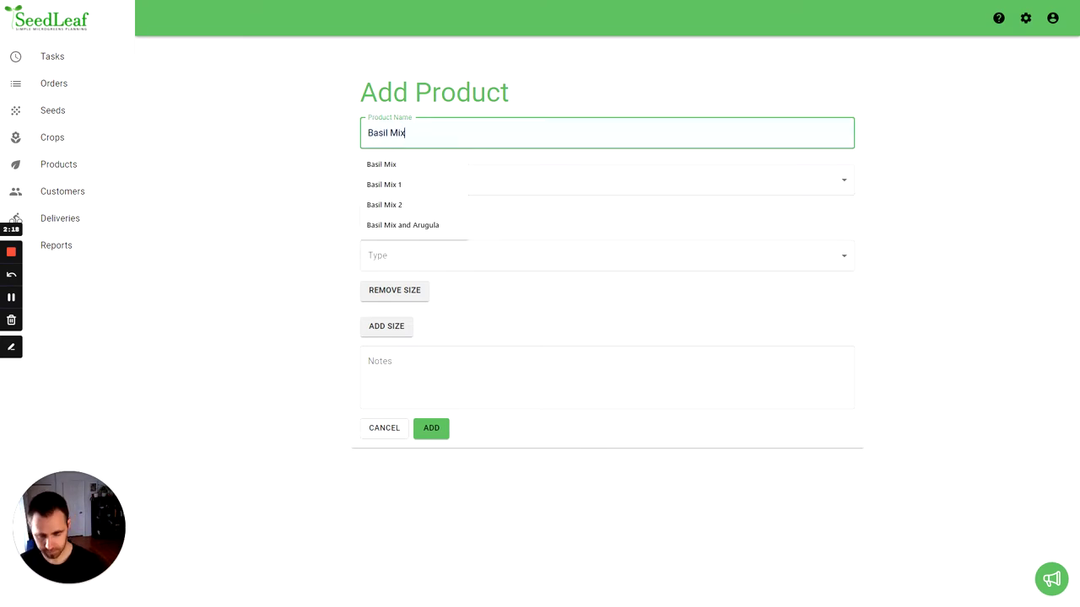
text( 0)
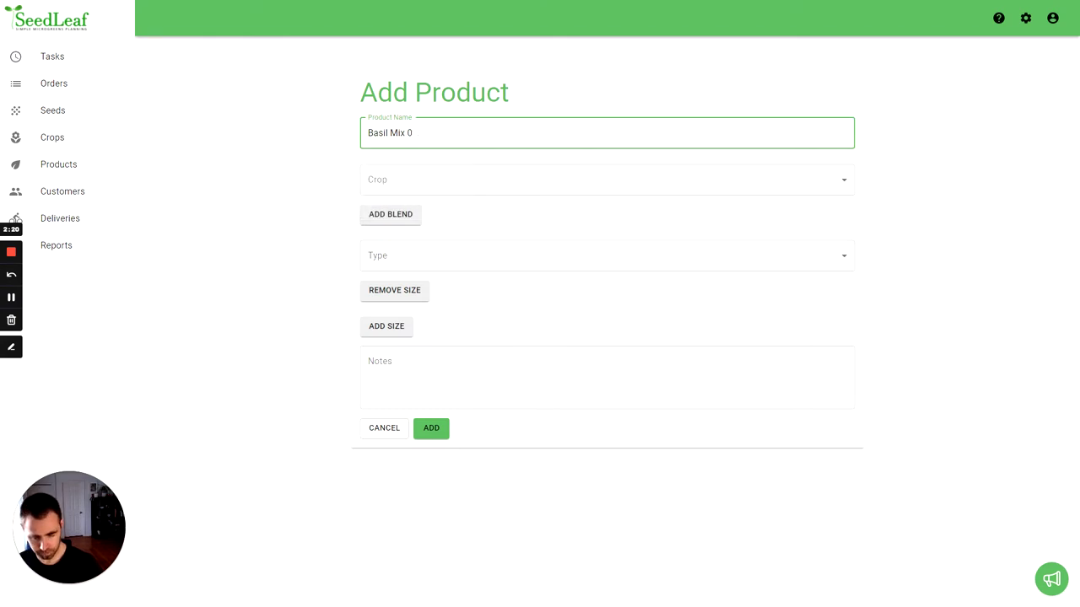
key(BackSpace)
text(- Tha)
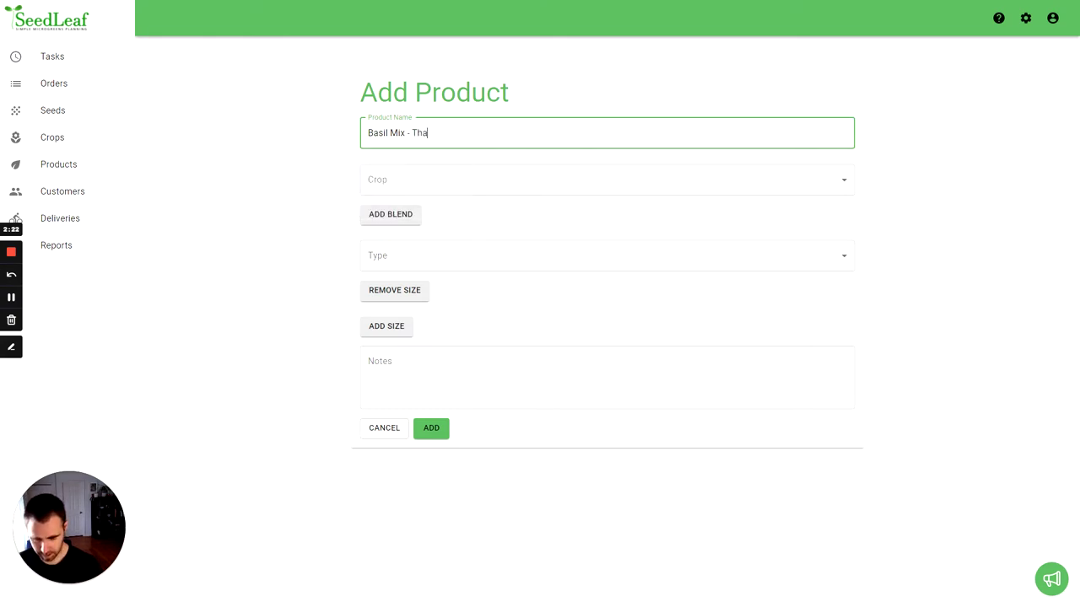
text(i and Genovese)
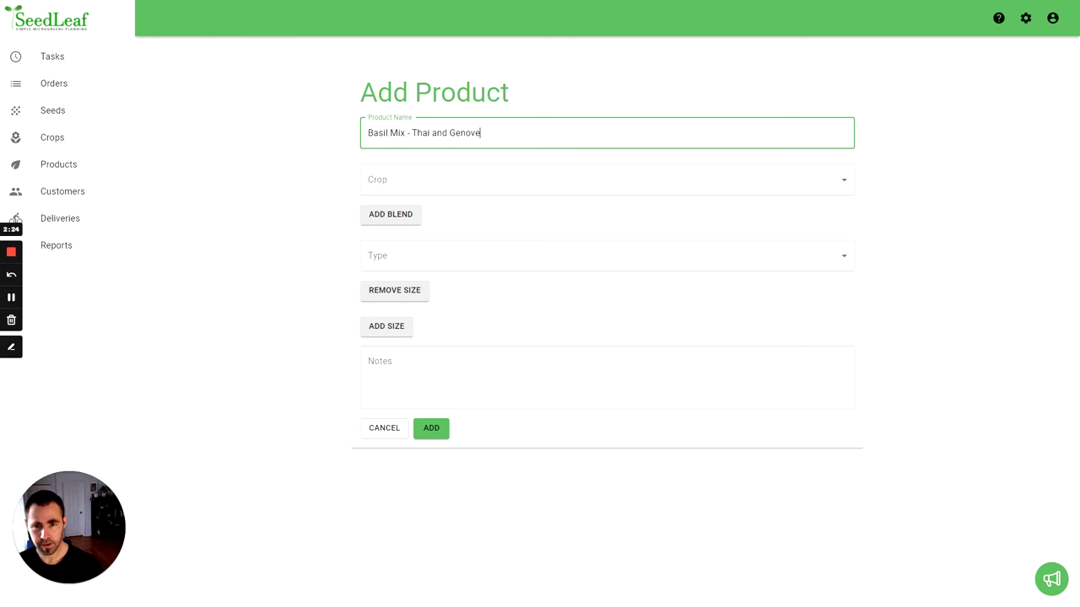
click(409, 179)
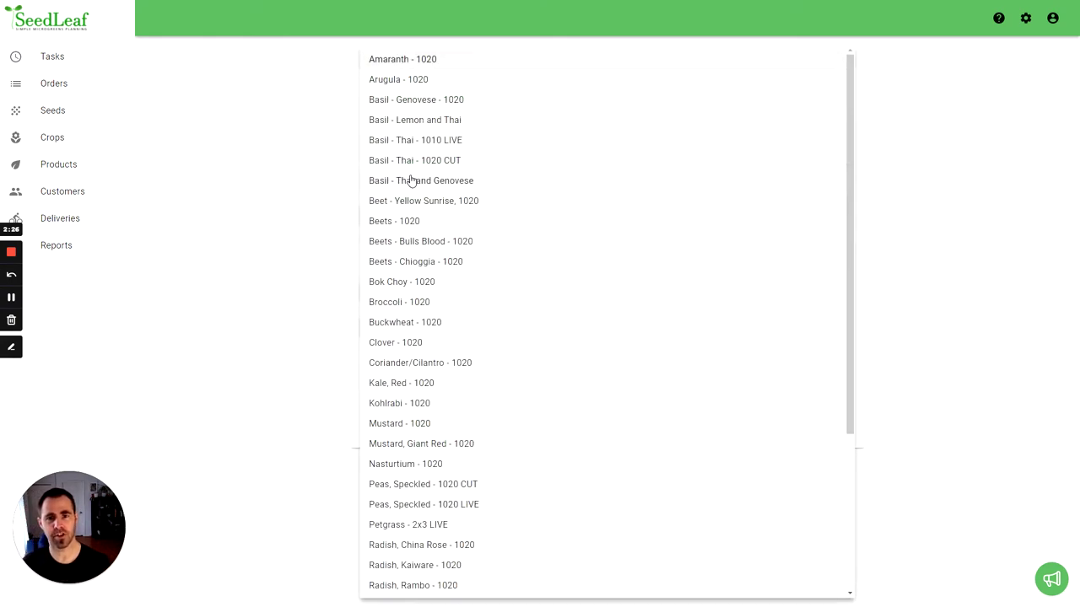
click(409, 179)
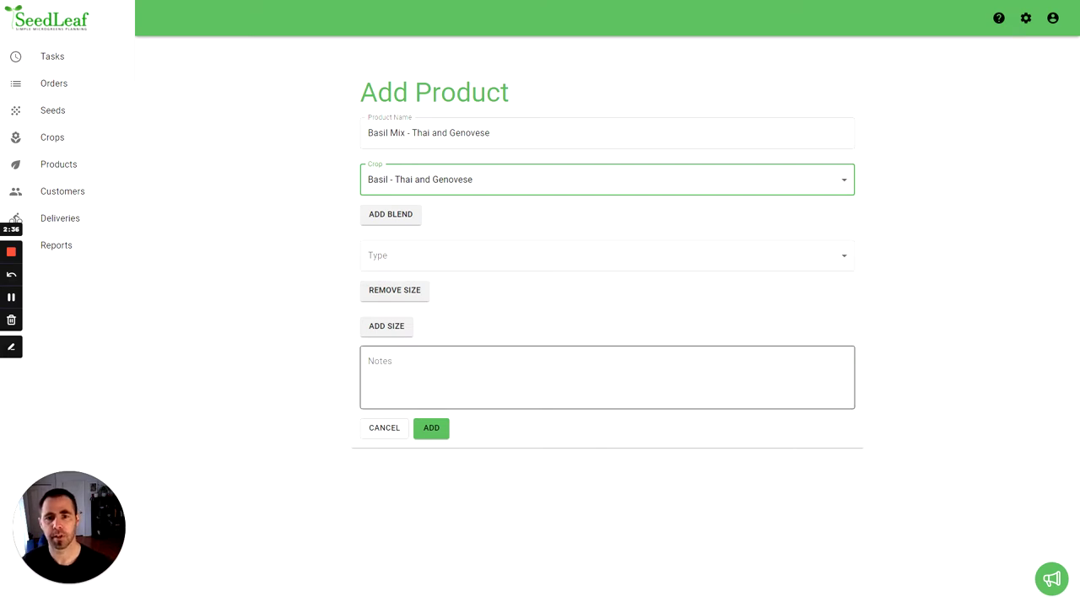
Set the first size to Cut Small, 50 g at CA$8.
click(508, 257)
click(377, 256)
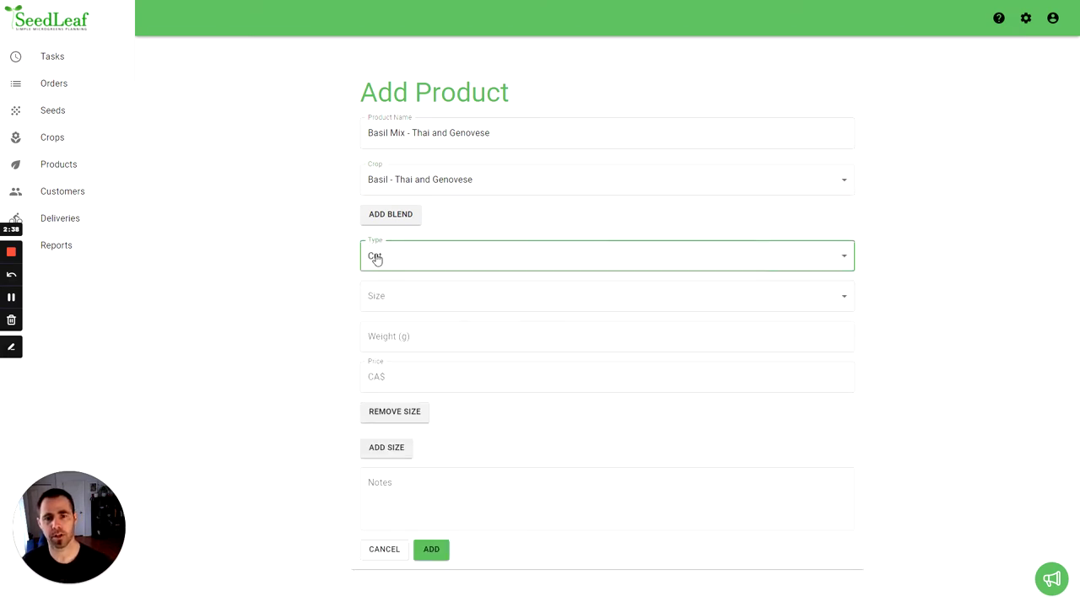
click(383, 302)
click(382, 297)
click(384, 337)
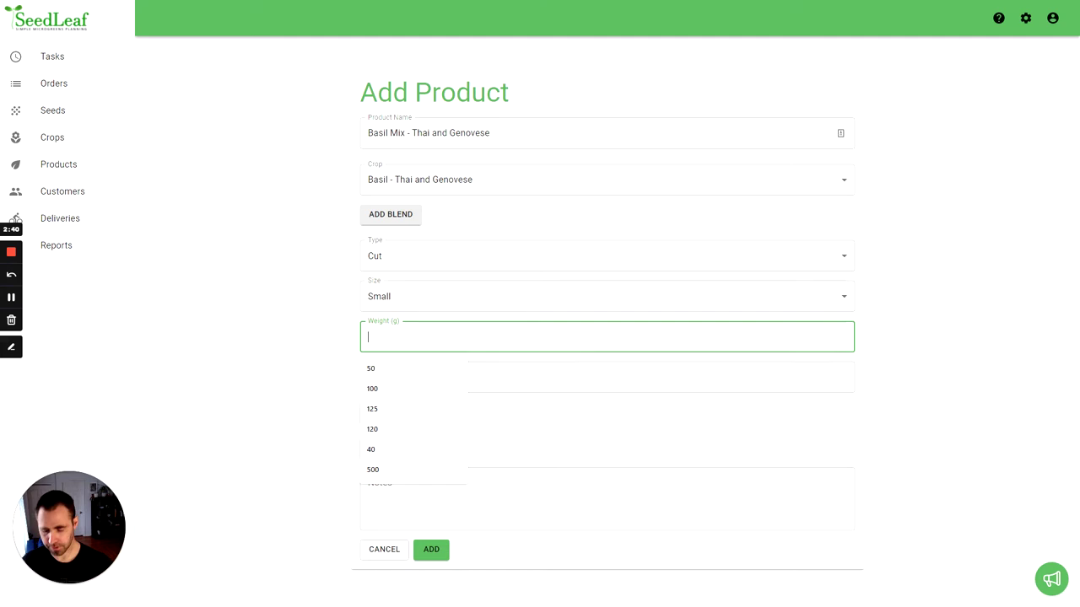
text(50)
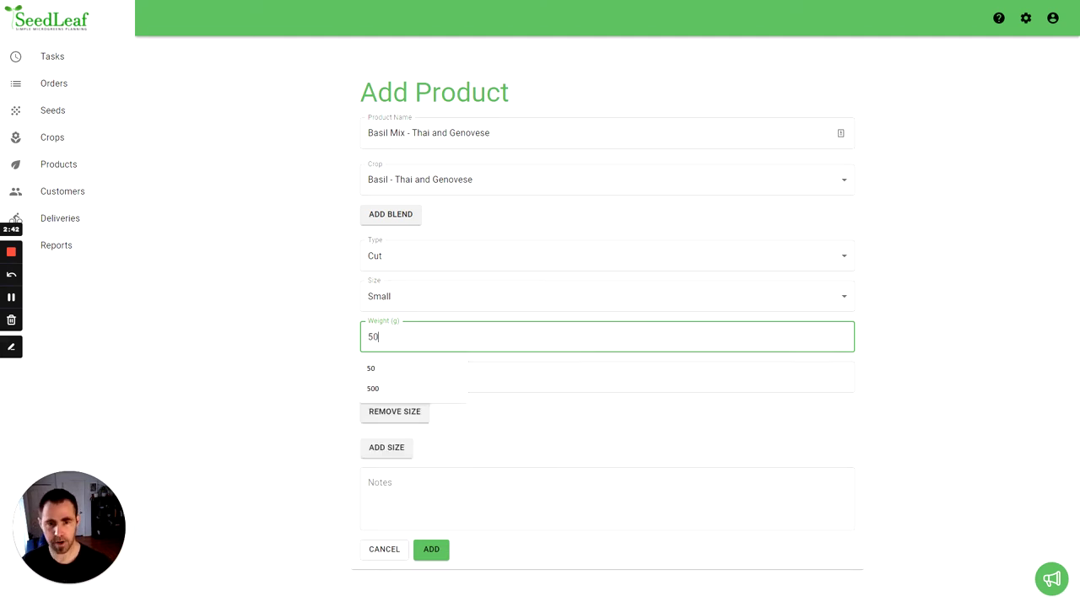
key(Tab)
text(8)
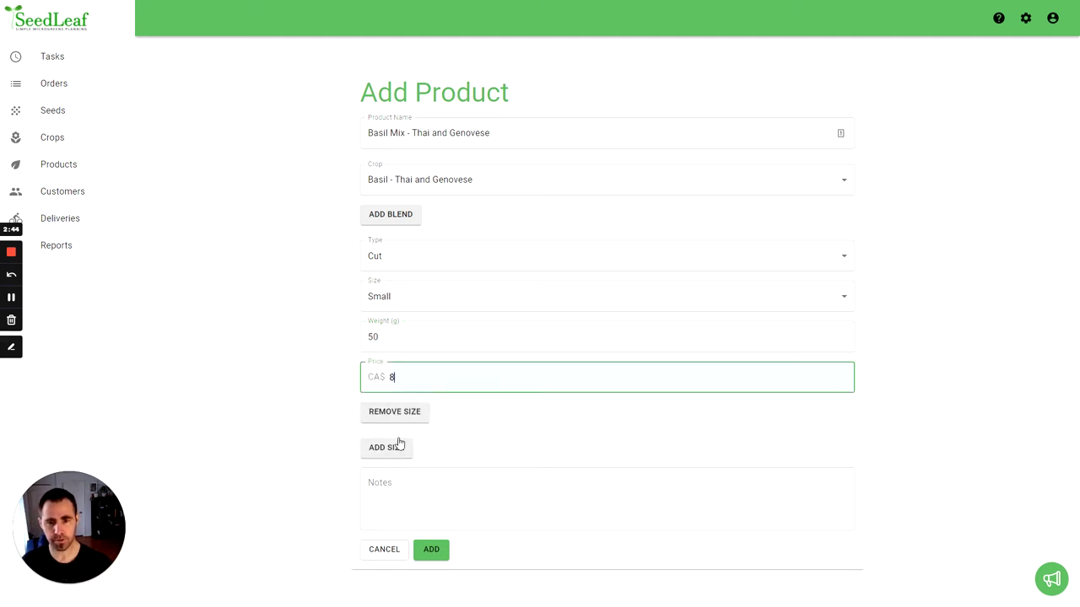
Add a second size: Cut Large, 150 g at CA$20.
click(400, 445)
scroll(422, 422, down, 1)
click(402, 384)
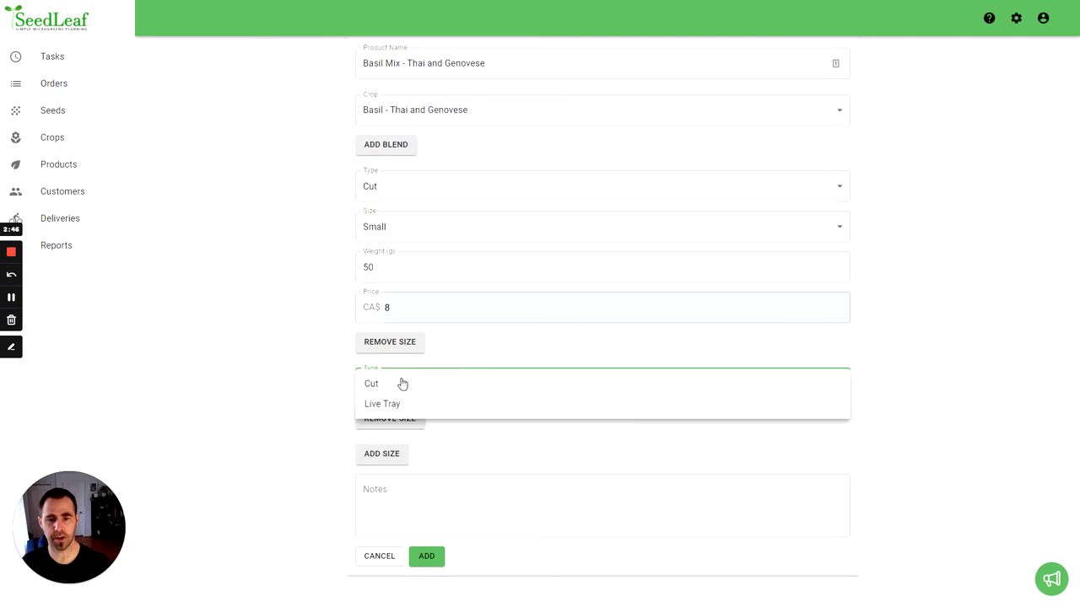
click(402, 384)
scroll(405, 380, down, 2)
click(411, 303)
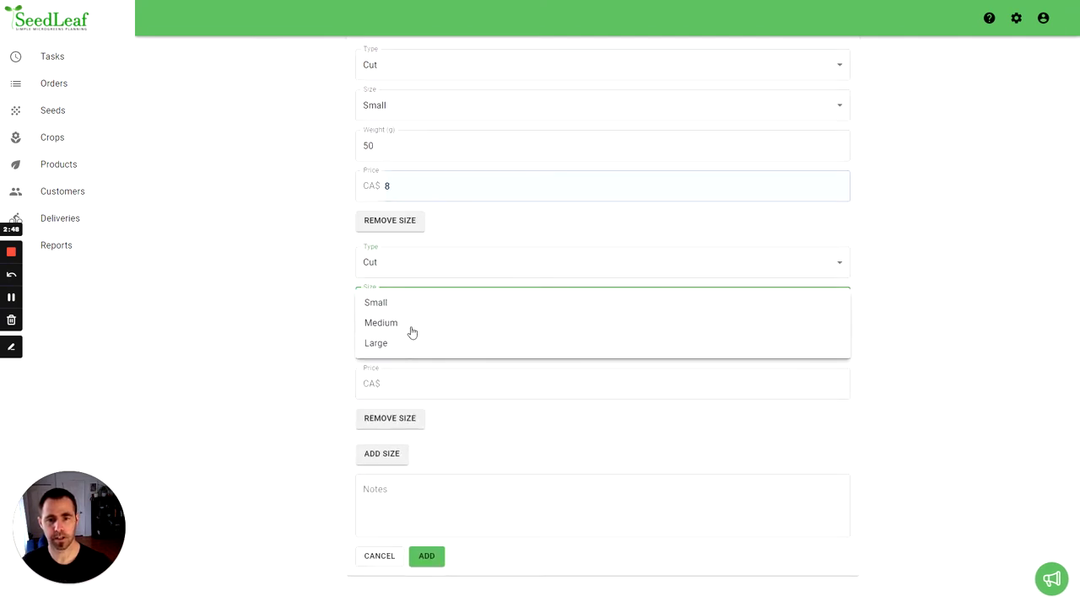
click(407, 340)
key(Tab)
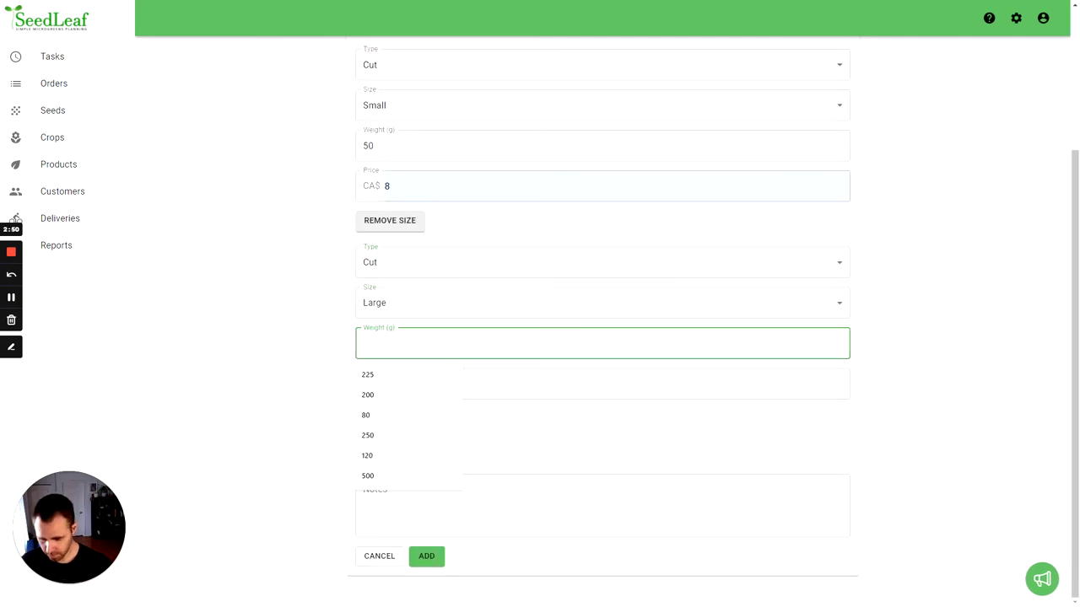
text(150)
key(Tab)
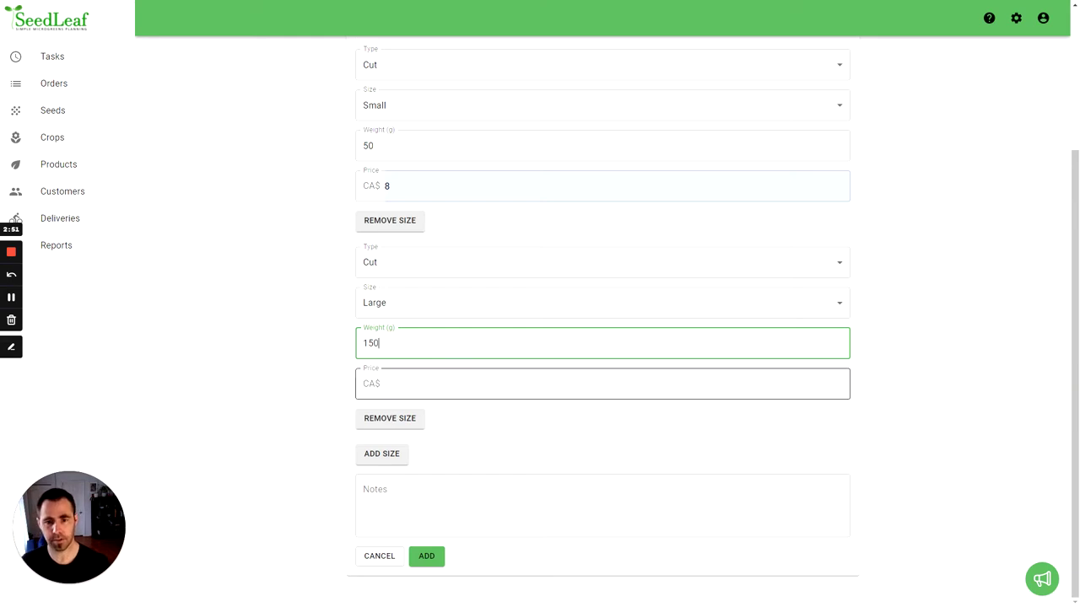
text(20)
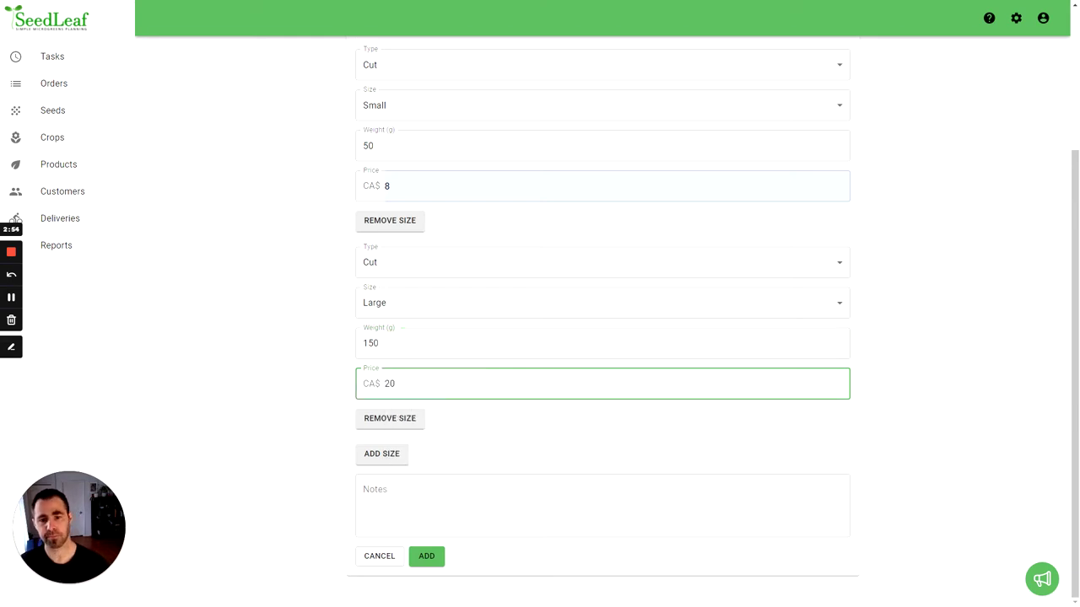
Add a Live Tray size at CA$20 and save the product.
click(380, 454)
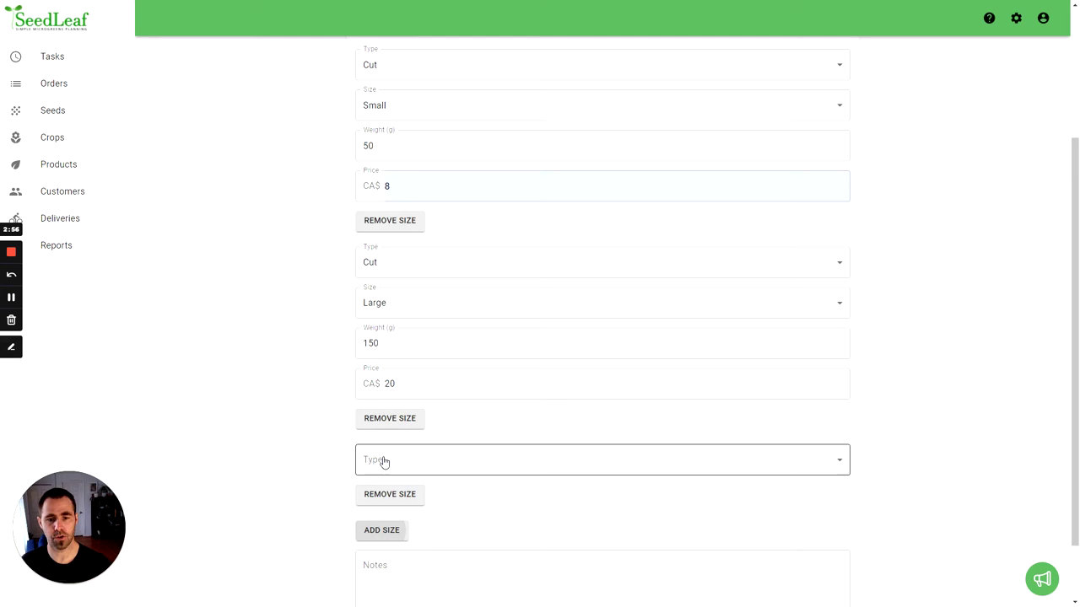
scroll(405, 421, down, 1)
click(449, 383)
click(412, 410)
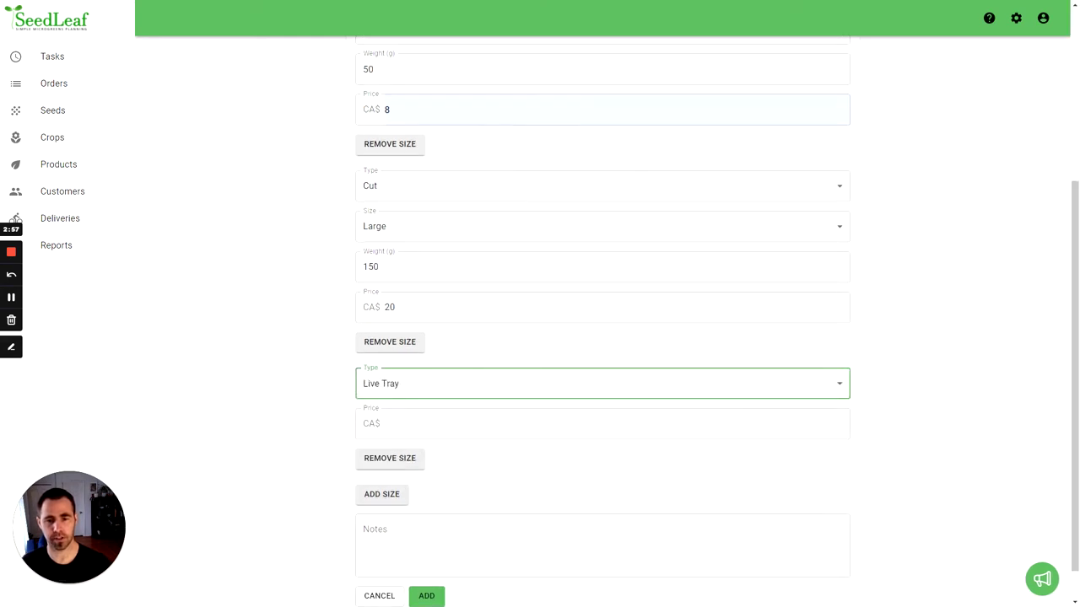
scroll(413, 410, down, 1)
click(506, 383)
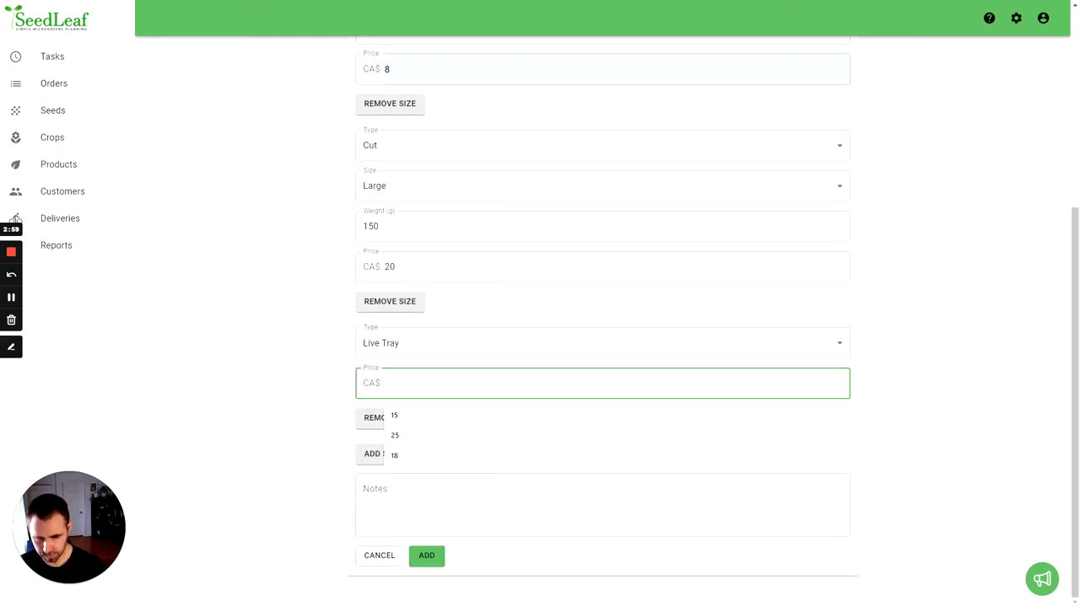
text(20)
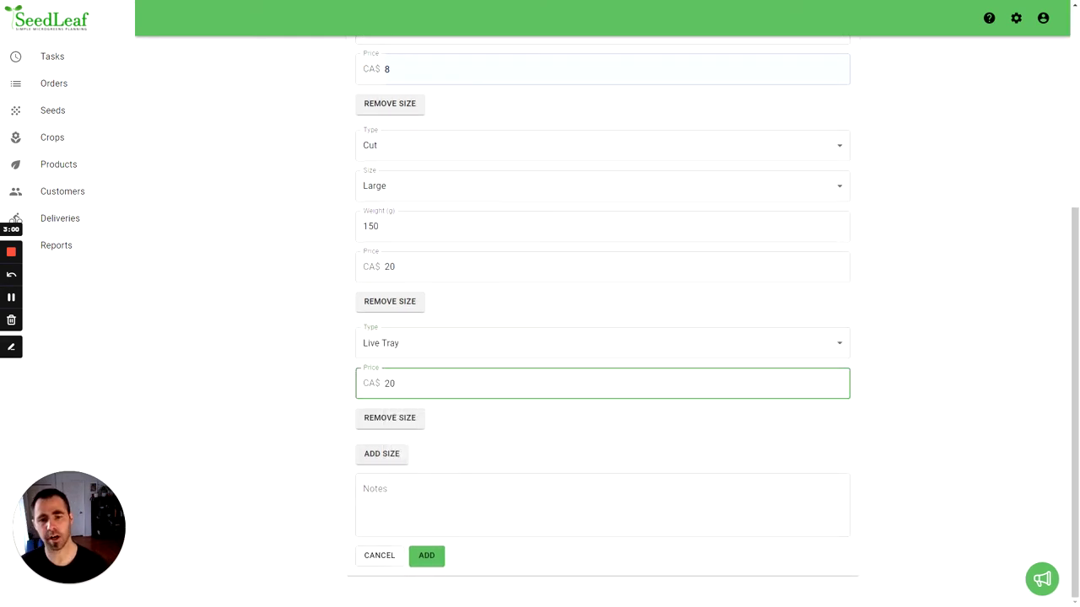
click(422, 558)
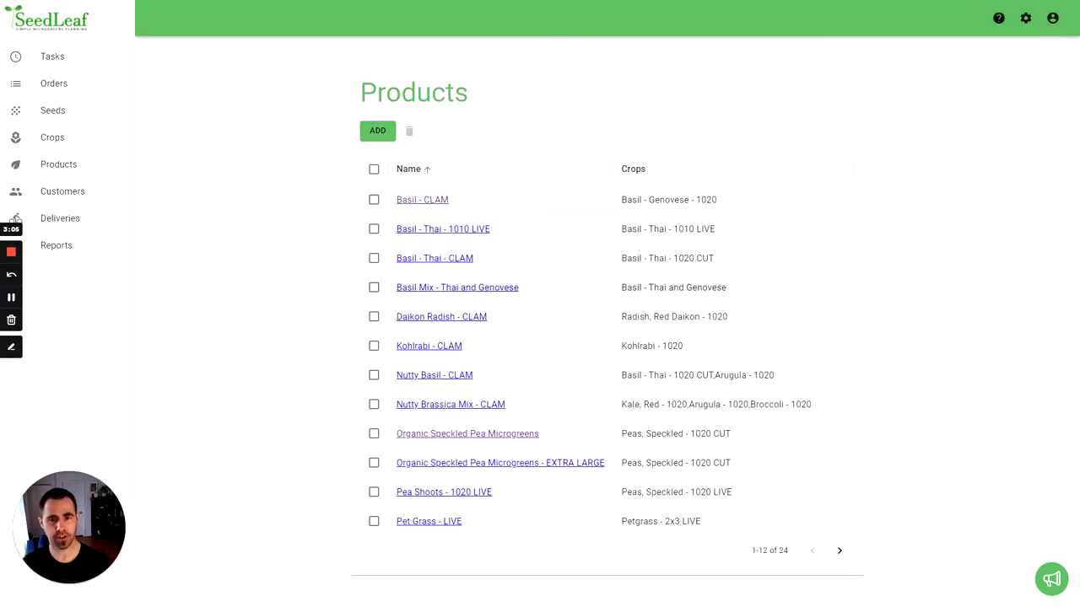
Start a new product named 'Basil - Lemon and Thai' with crop Basil - Lemon and Thai.
click(377, 131)
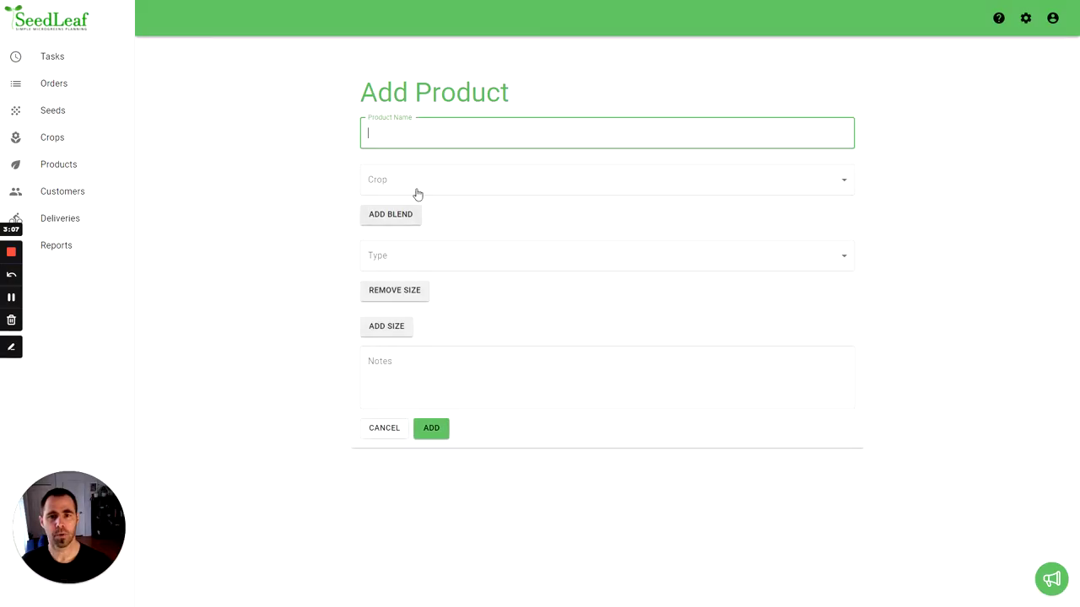
text(N)
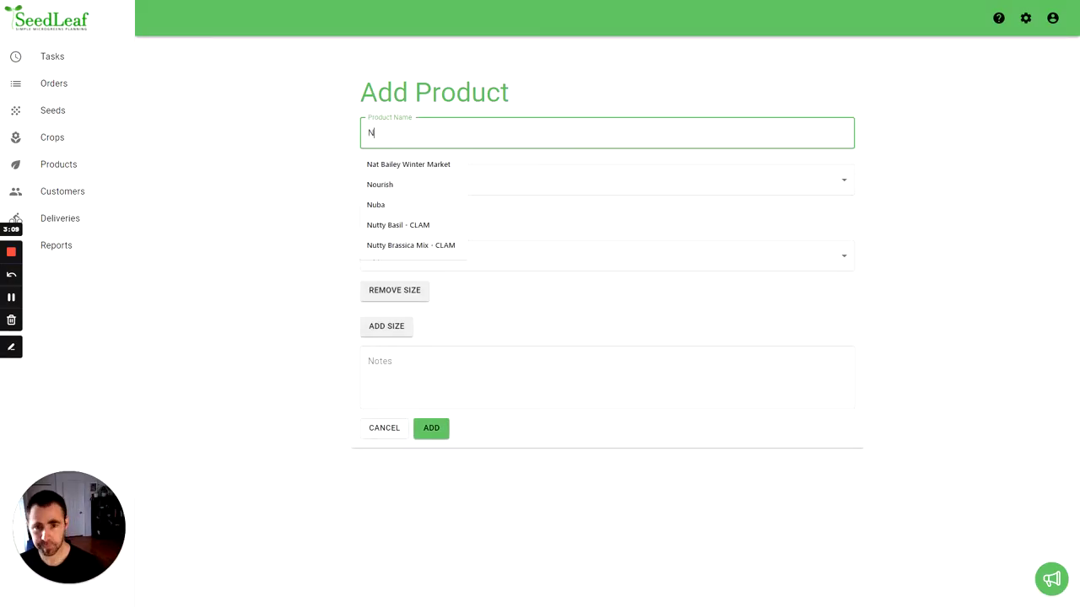
key(BackSpace)
text(Bas)
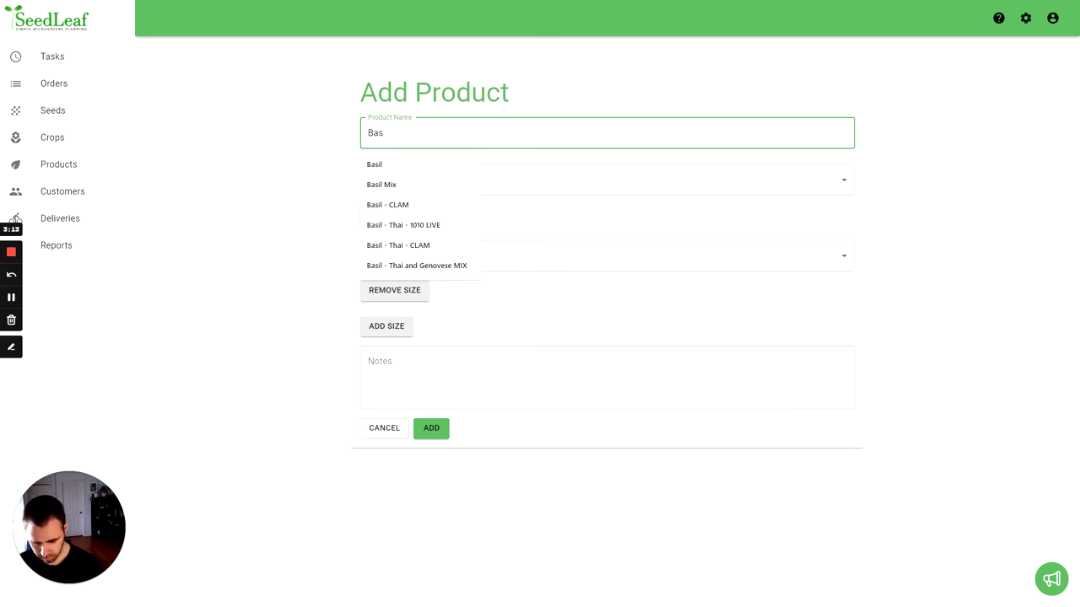
text(il - )
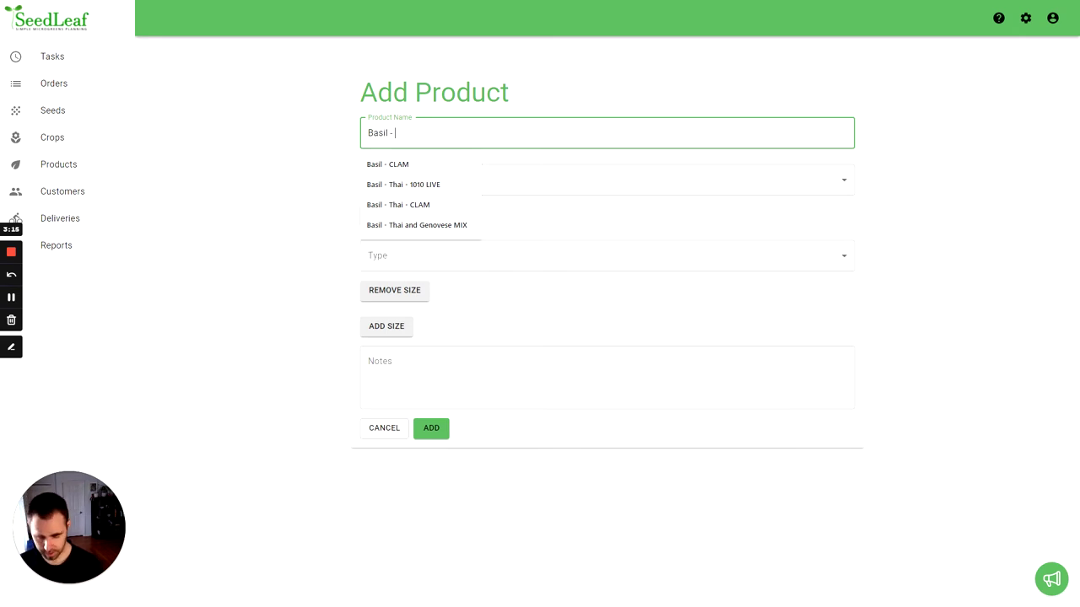
text(Lemon adn Th)
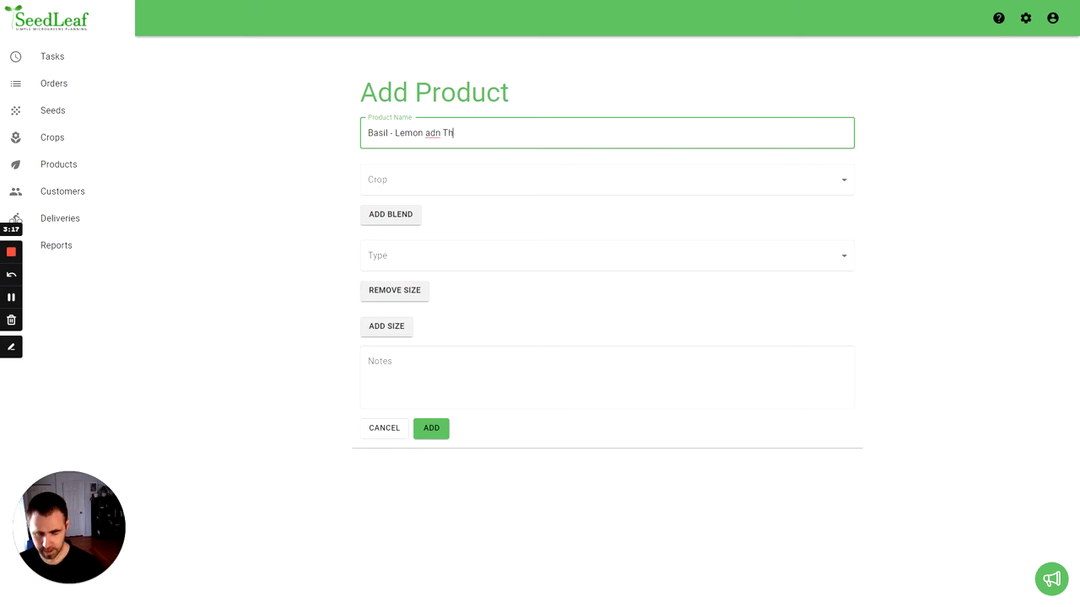
text(ai)
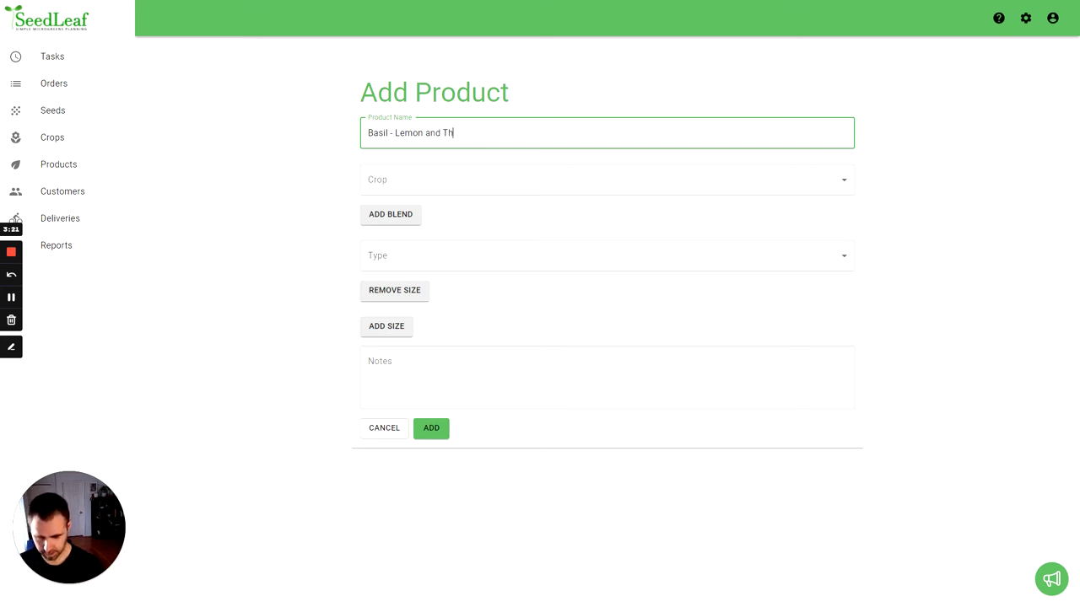
click(432, 181)
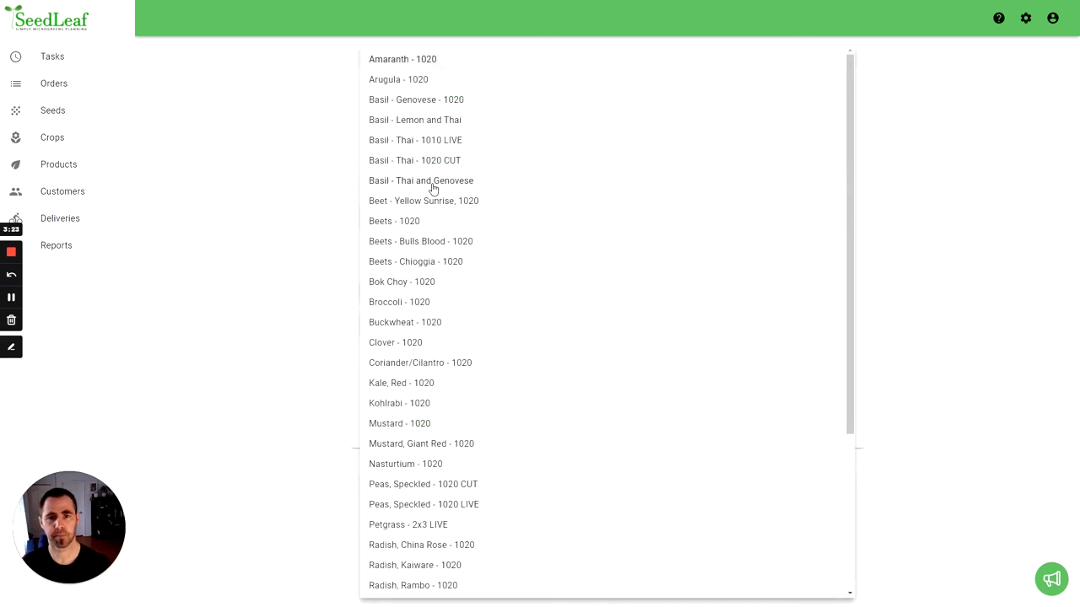
click(447, 123)
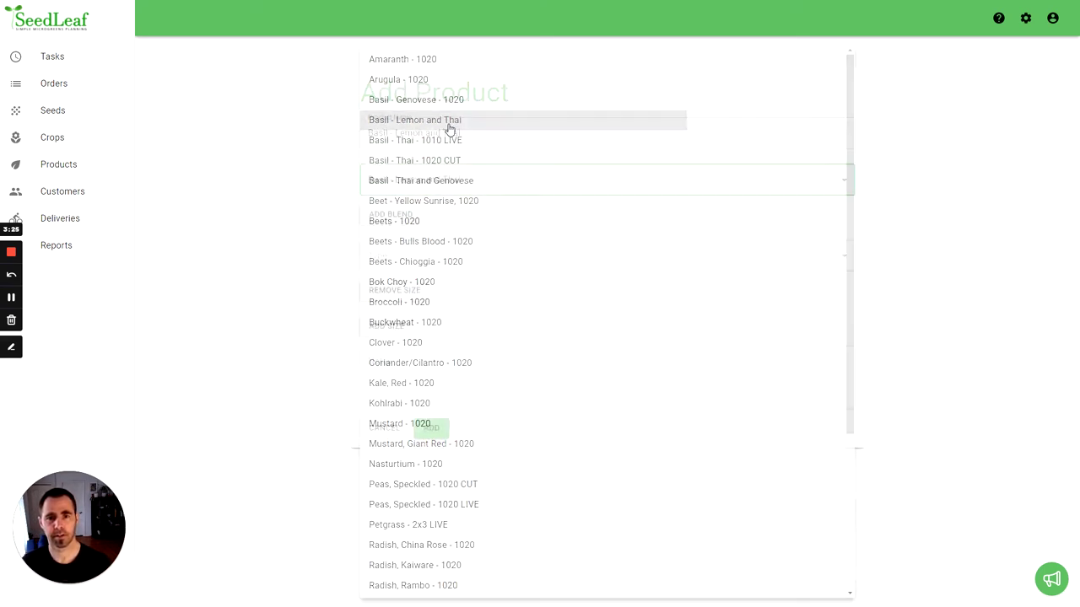
Set the first size to Cut Small, 50 g at CA$8.
click(414, 256)
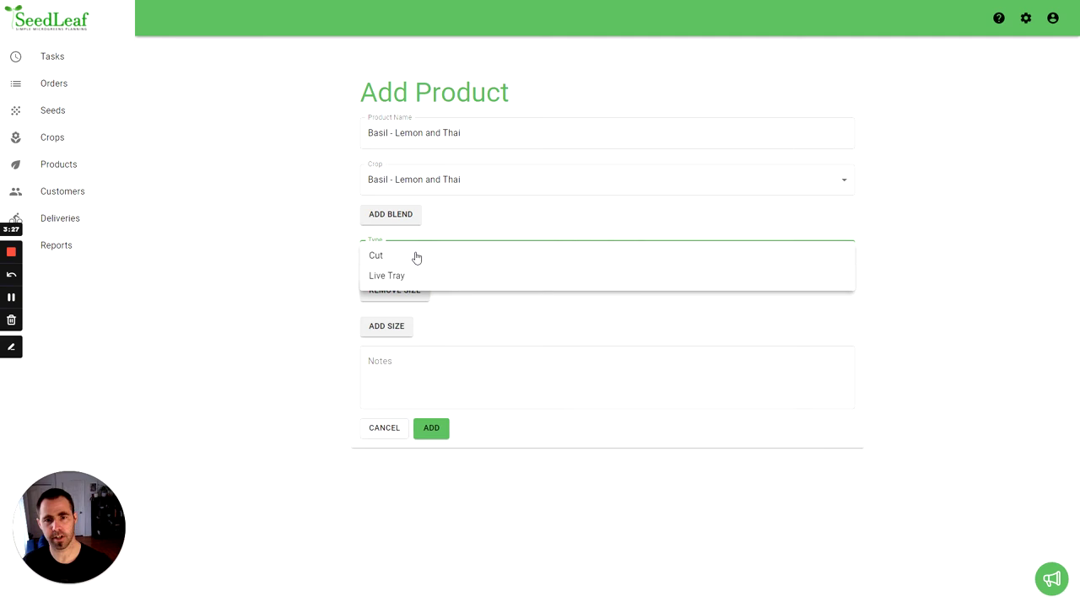
click(414, 257)
click(400, 301)
click(398, 298)
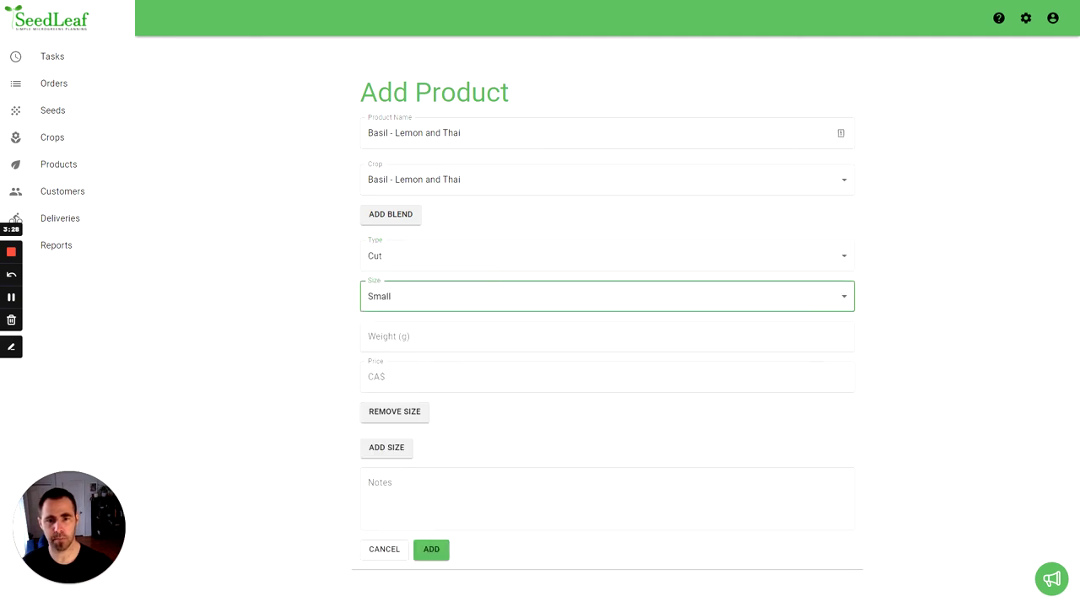
key(Tab)
text(50)
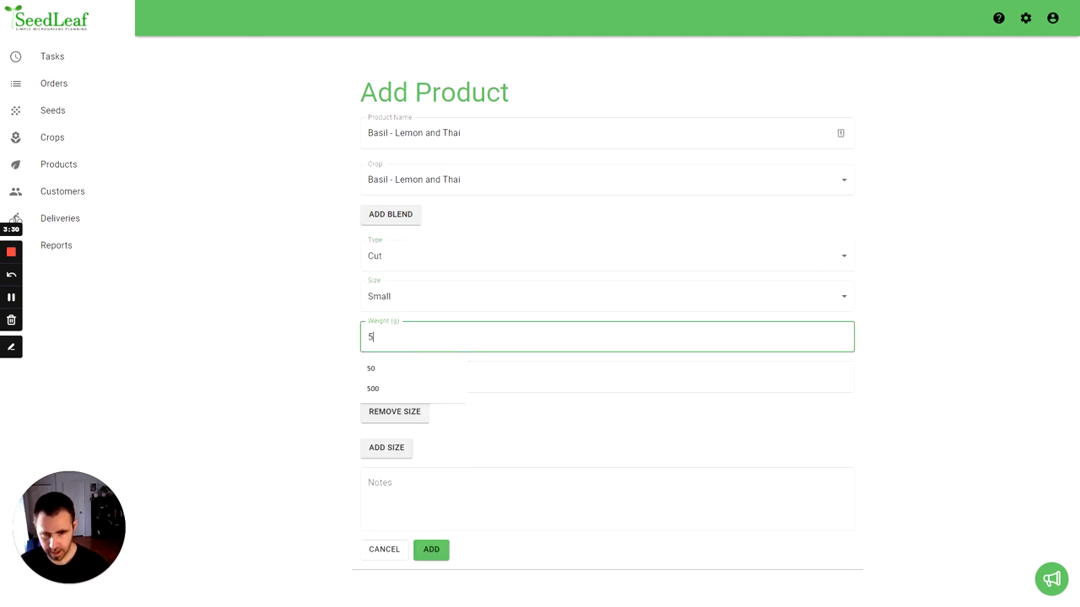
key(Tab)
text(8)
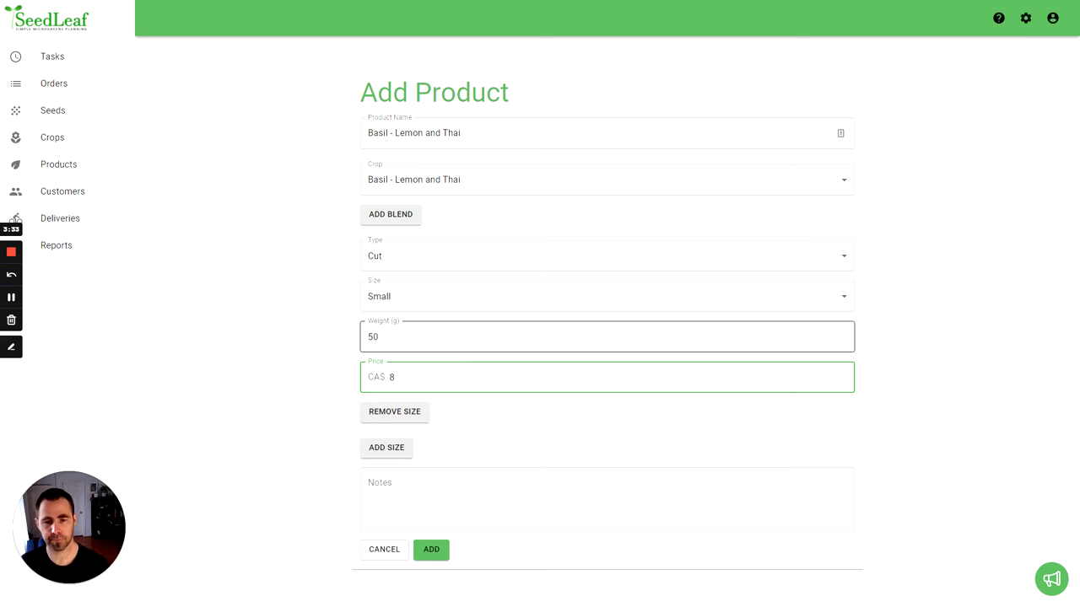
Add a second size: Cut Large, 150 g at CA$20.
click(402, 447)
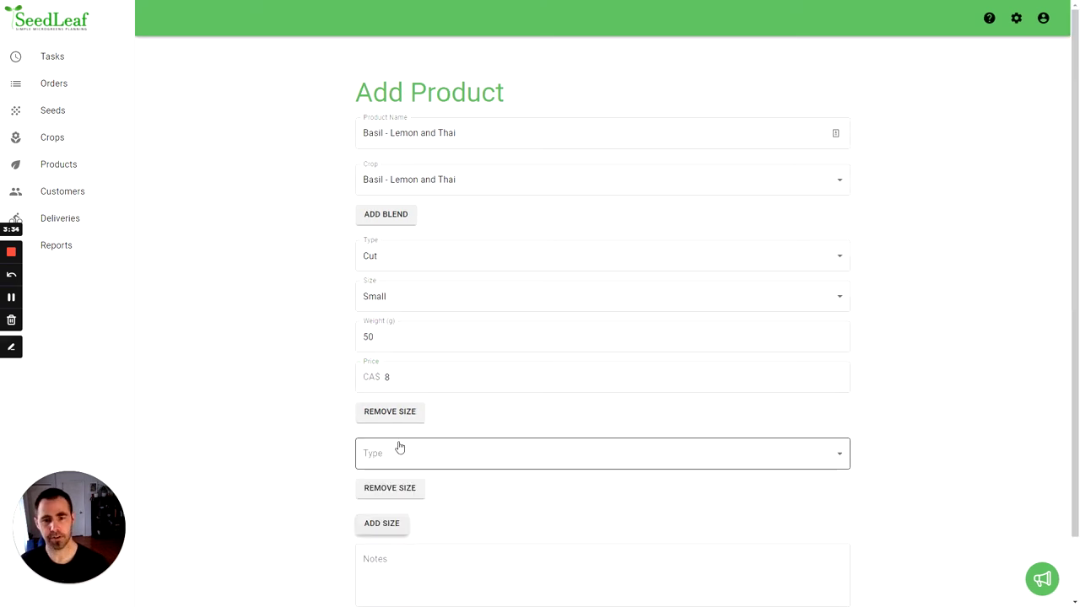
click(397, 447)
click(391, 455)
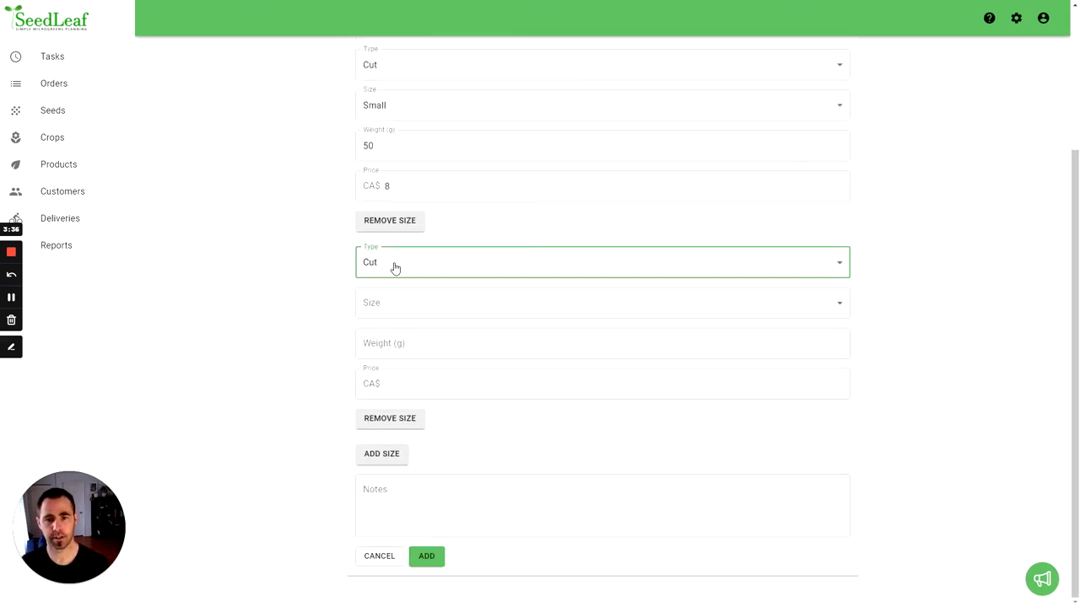
click(393, 302)
click(397, 342)
text(150)
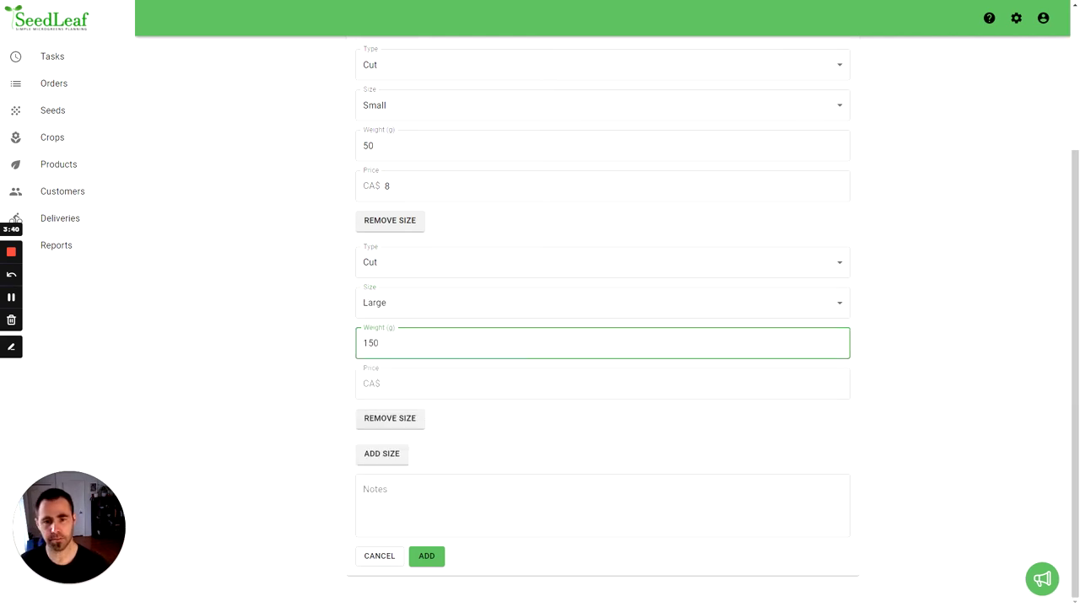
click(388, 384)
text(20)
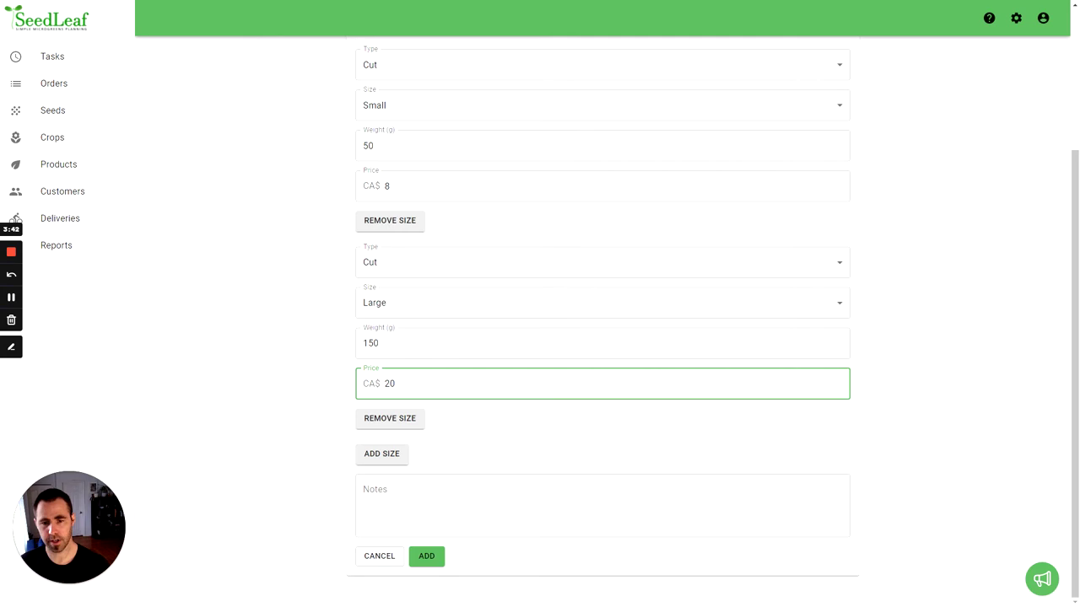
Add a Live Tray size at CA$20 and save the Basil - Lemon and Thai product.
click(406, 456)
scroll(407, 450, down, 1)
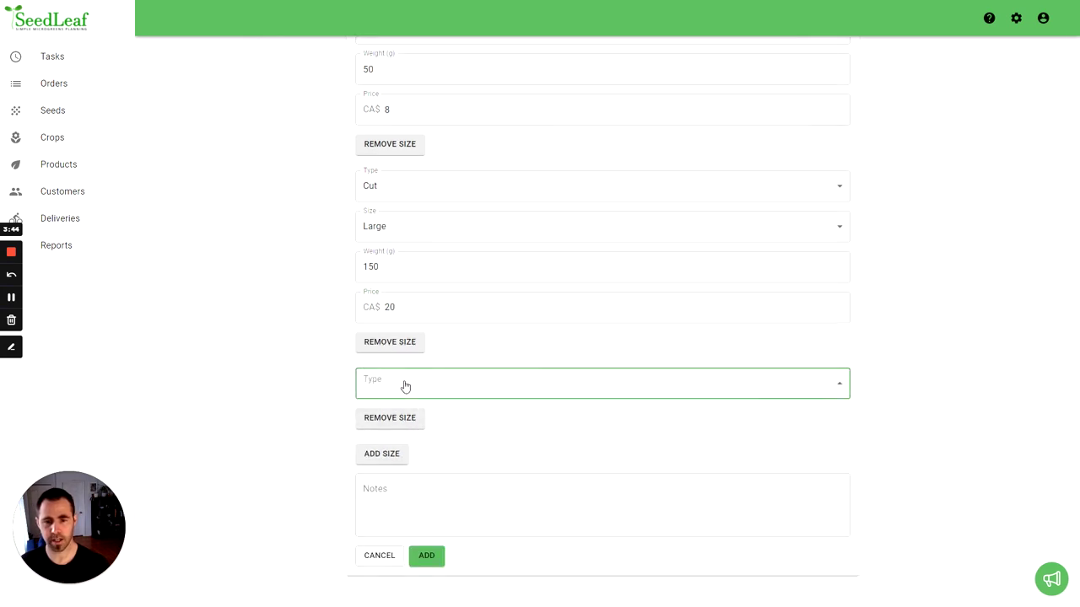
click(405, 385)
click(385, 404)
click(388, 423)
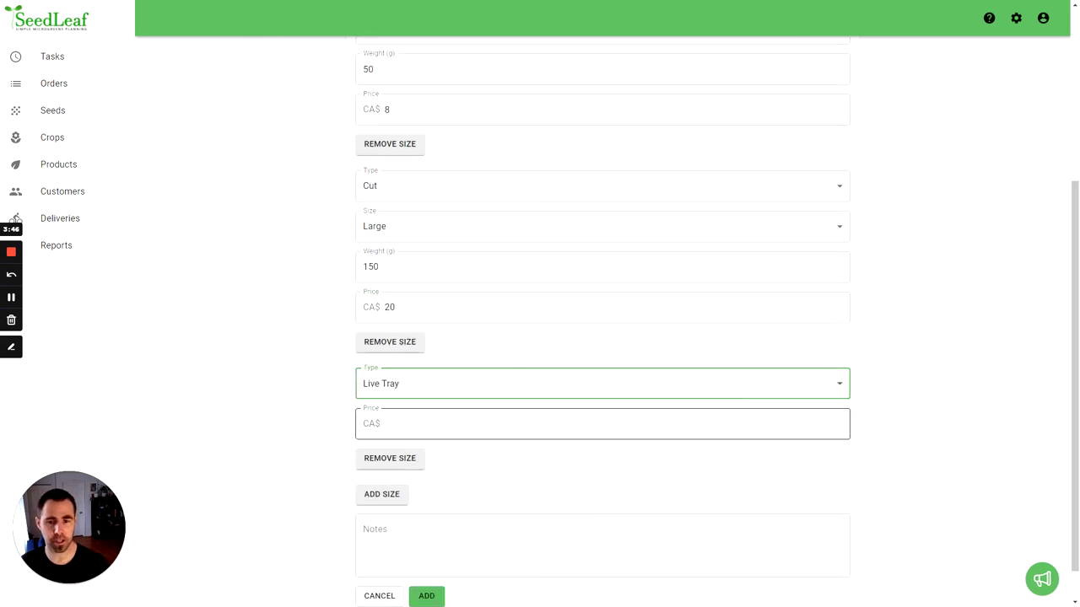
text(20)
scroll(602, 321, down, 1)
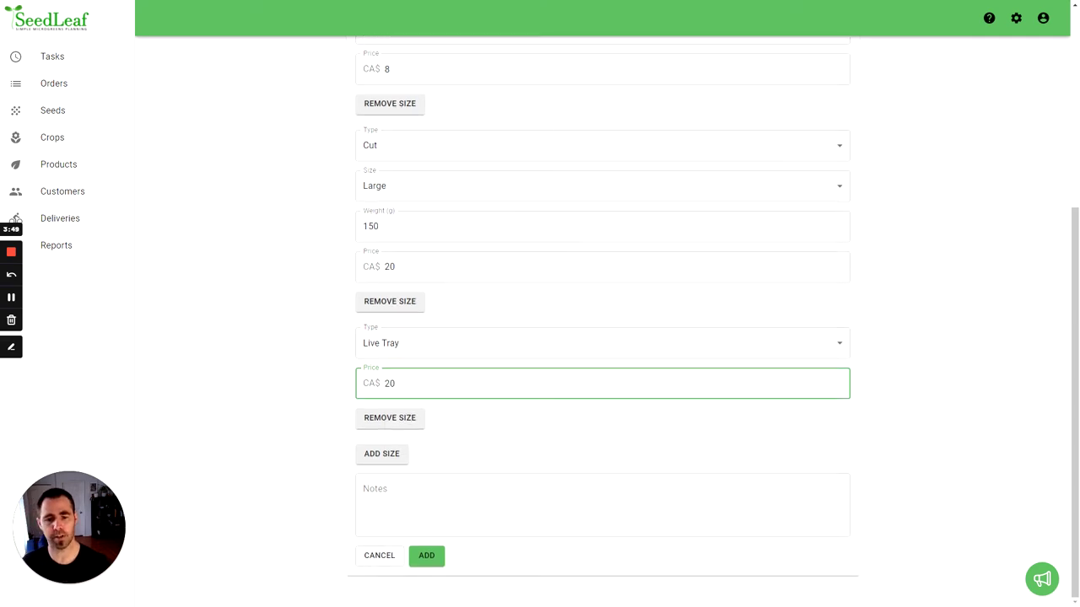
click(428, 562)
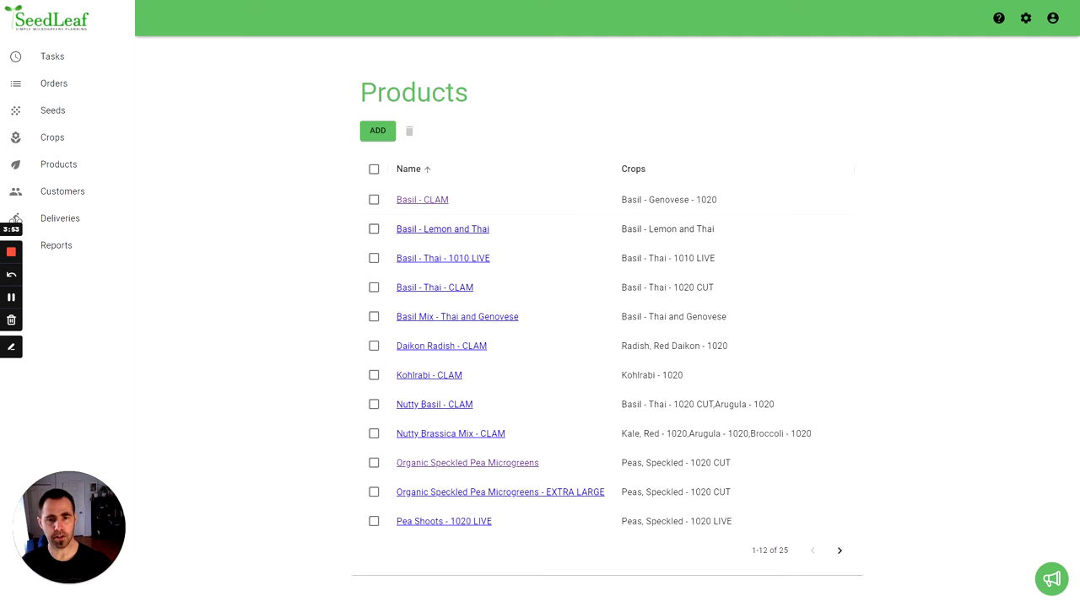
Rename the Lemon and Thai product to 'Basil MIX - Lemon and Thai' and save.
click(443, 230)
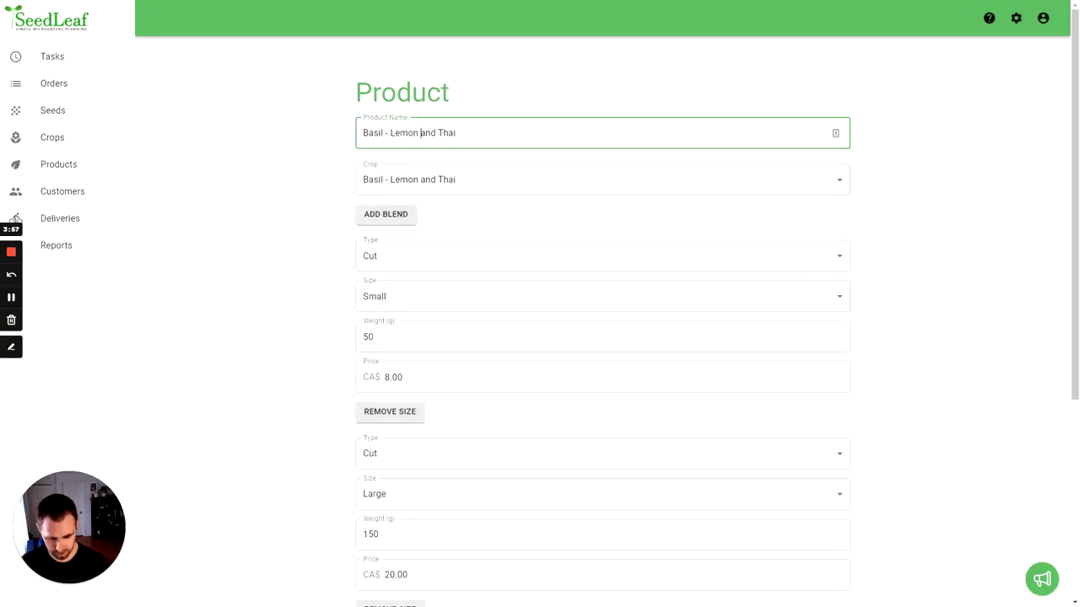
text(MIX)
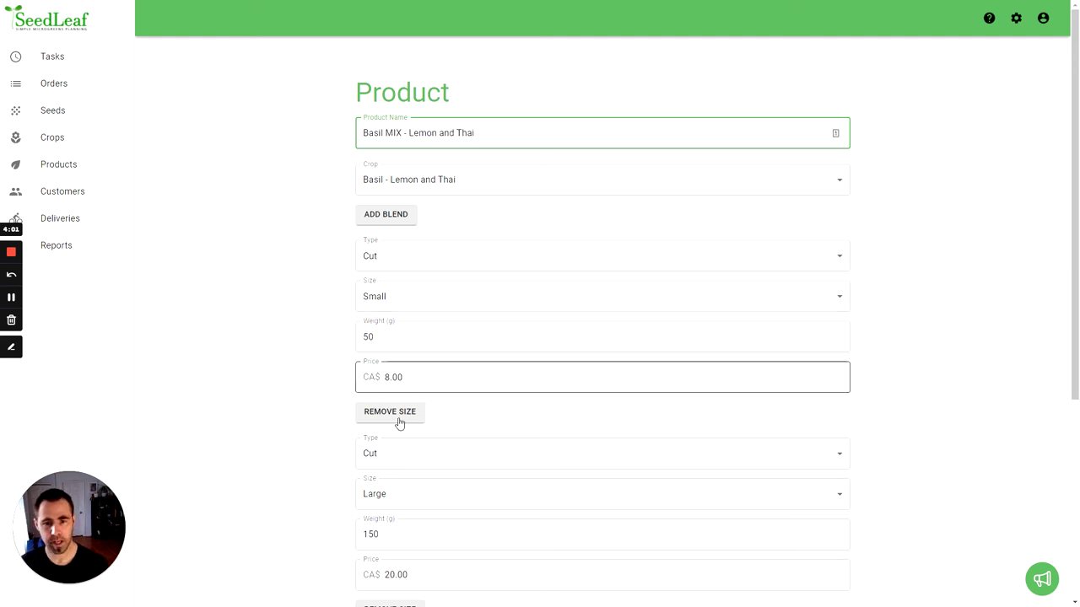
scroll(399, 422, down, 5)
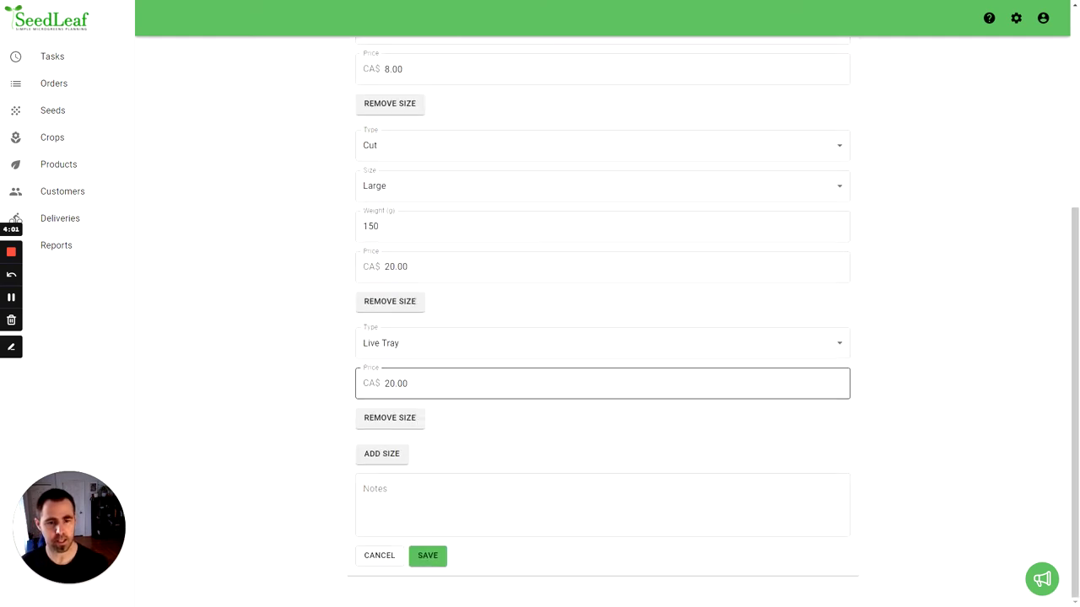
click(428, 556)
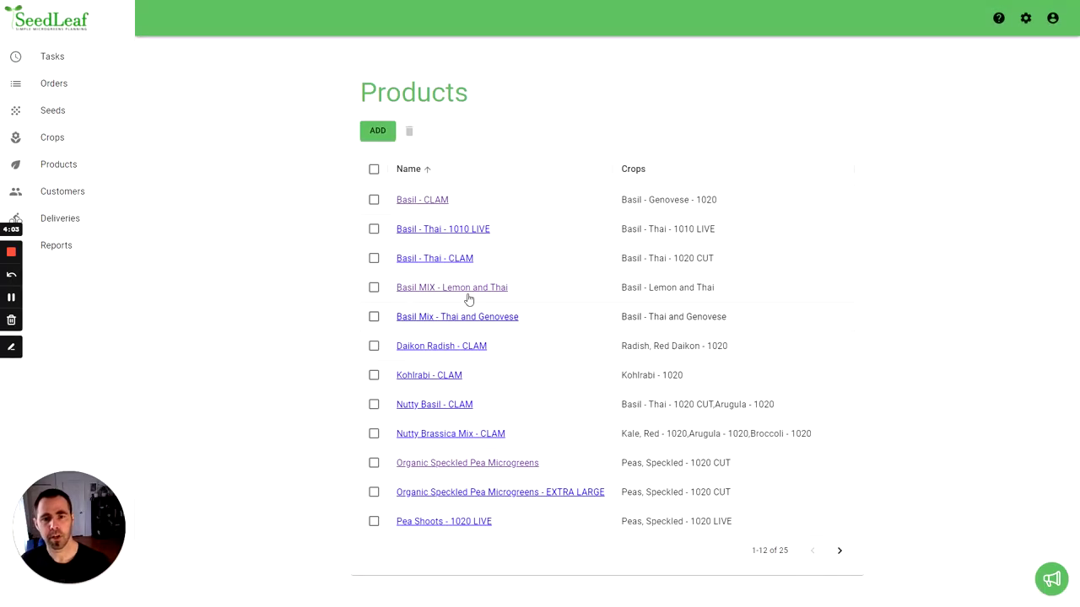
Change 'Mix' to 'MIX' in the Basil Mix - Thai and Genovese product name.
click(419, 313)
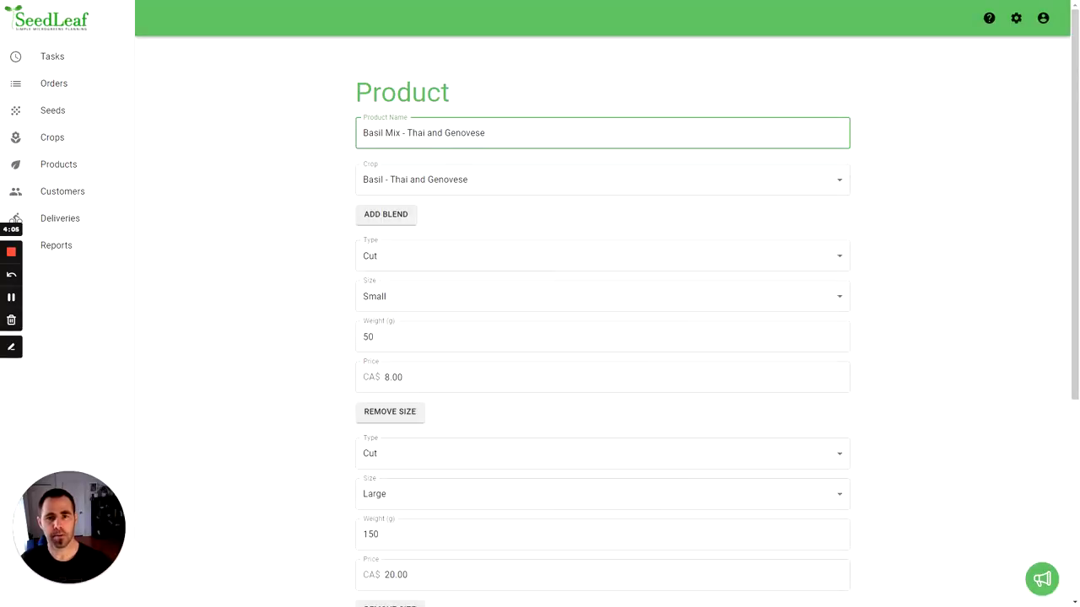
key(BackSpace)
key(BackSpace)
text(IX)
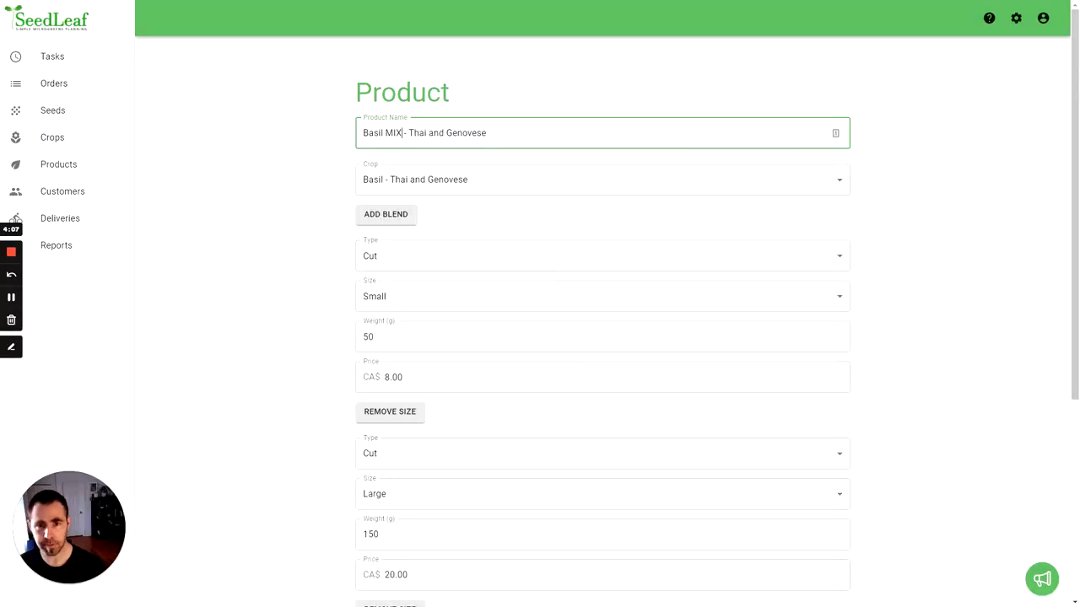
scroll(376, 458, down, 4)
Save the Thai and Genovese rename and start a product named 'Thai and Lemon Basil with Arugula MIX'.
click(428, 556)
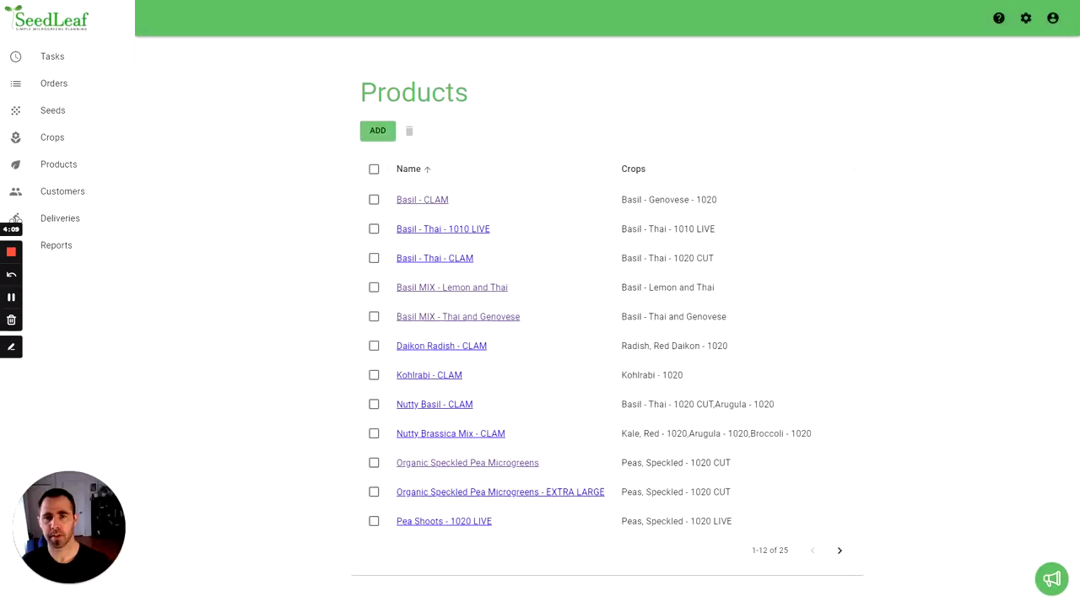
click(377, 131)
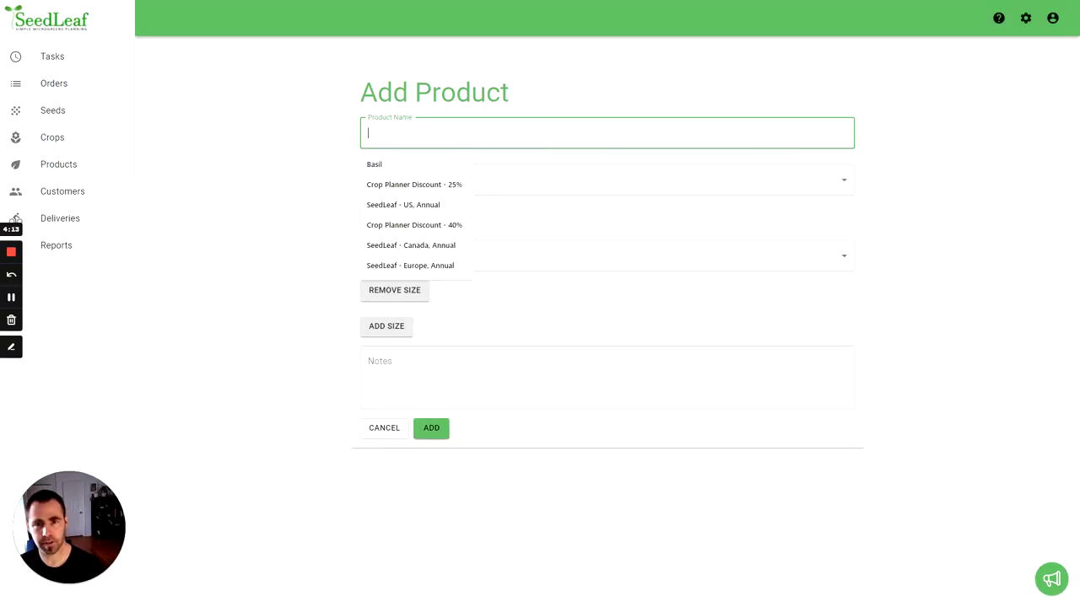
text(Bail)
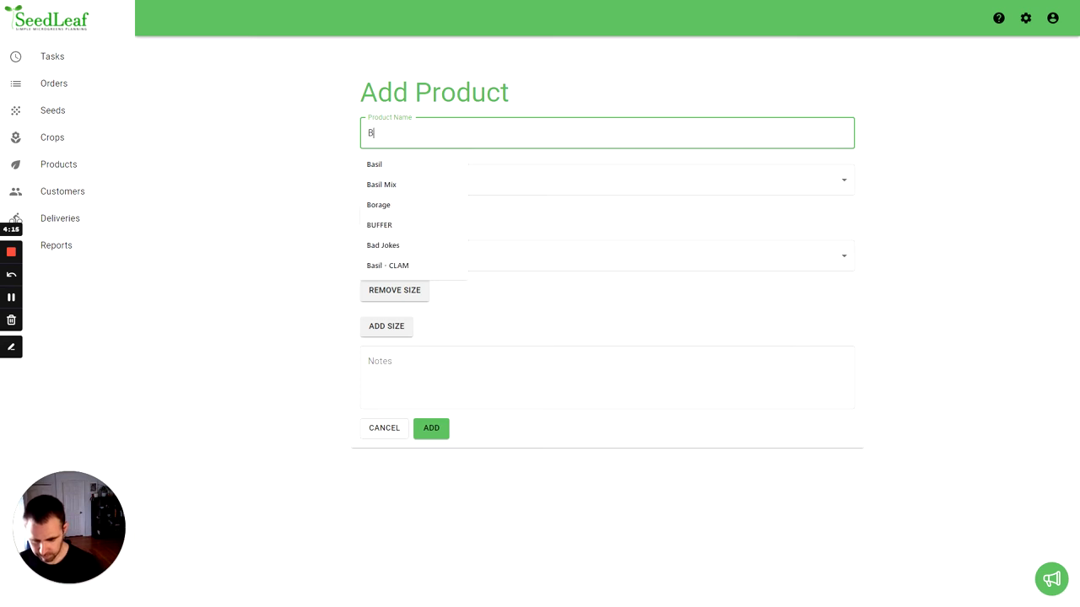
key(BackSpace)
key(BackSpace)
key(BackSpace)
text(THan)
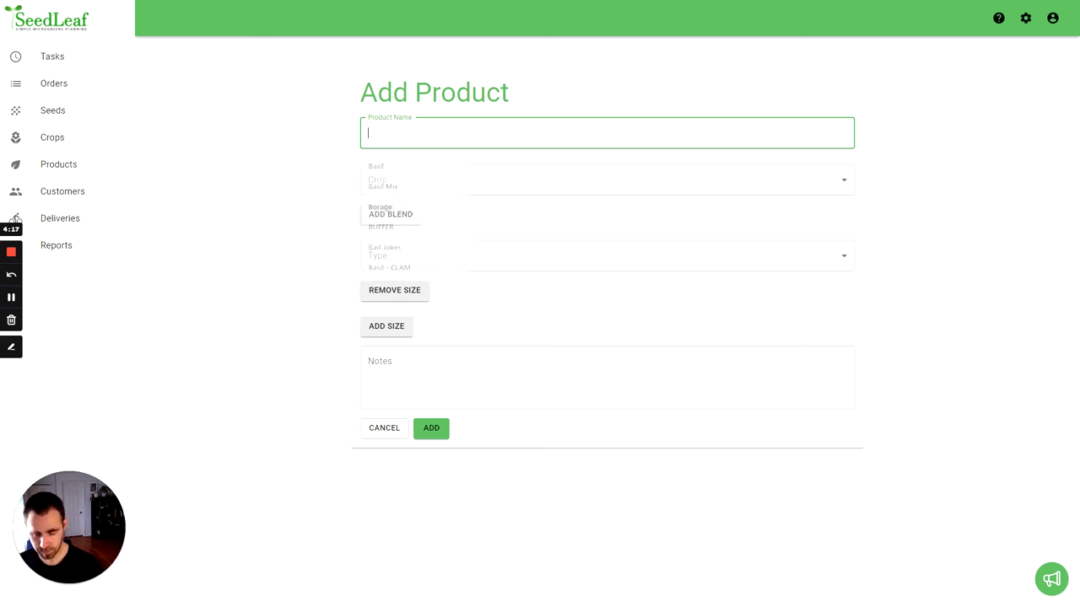
key(BackSpace)
key(BackSpace)
key(BackSpace)
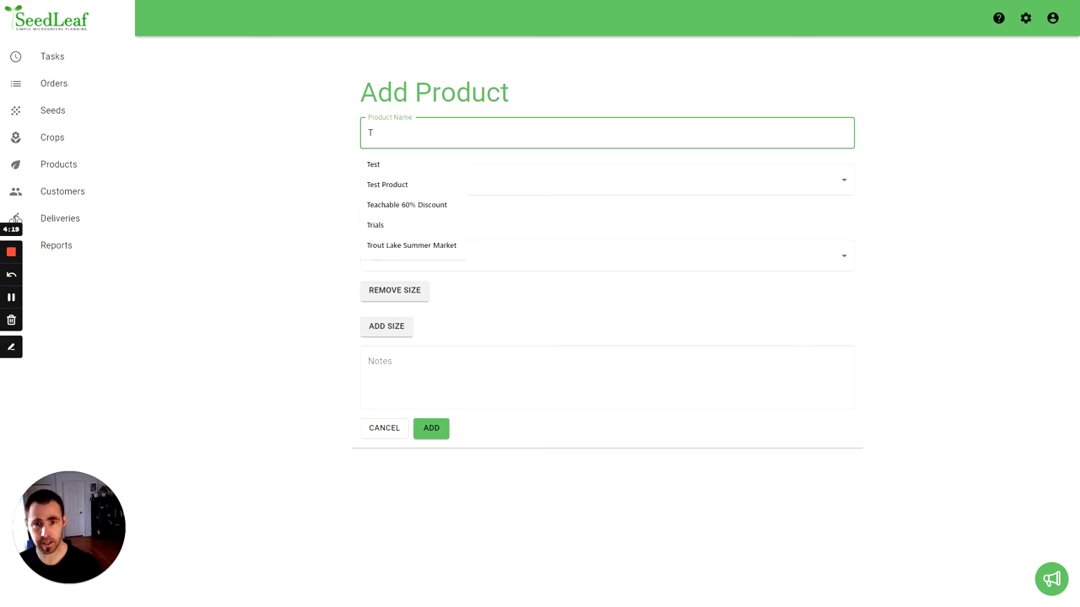
text(hai and )
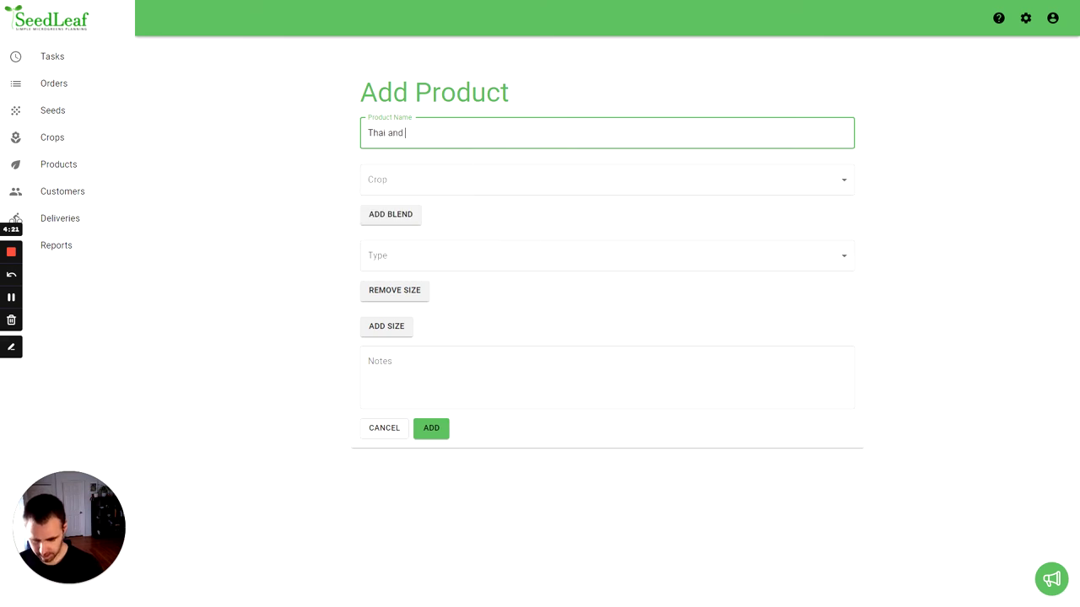
text(Lemon Basil)
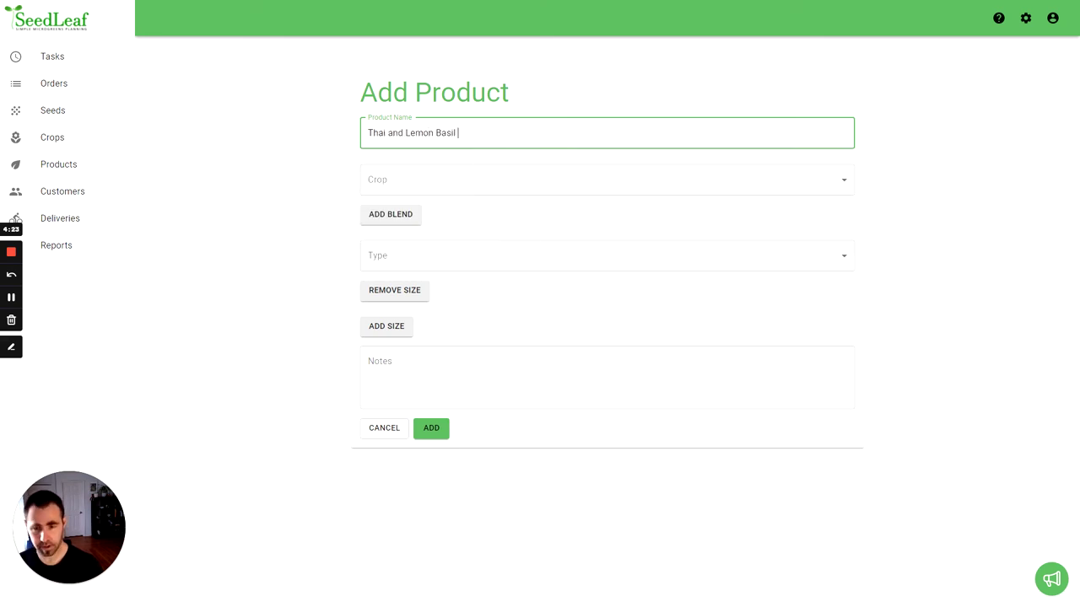
text( with Arugula)
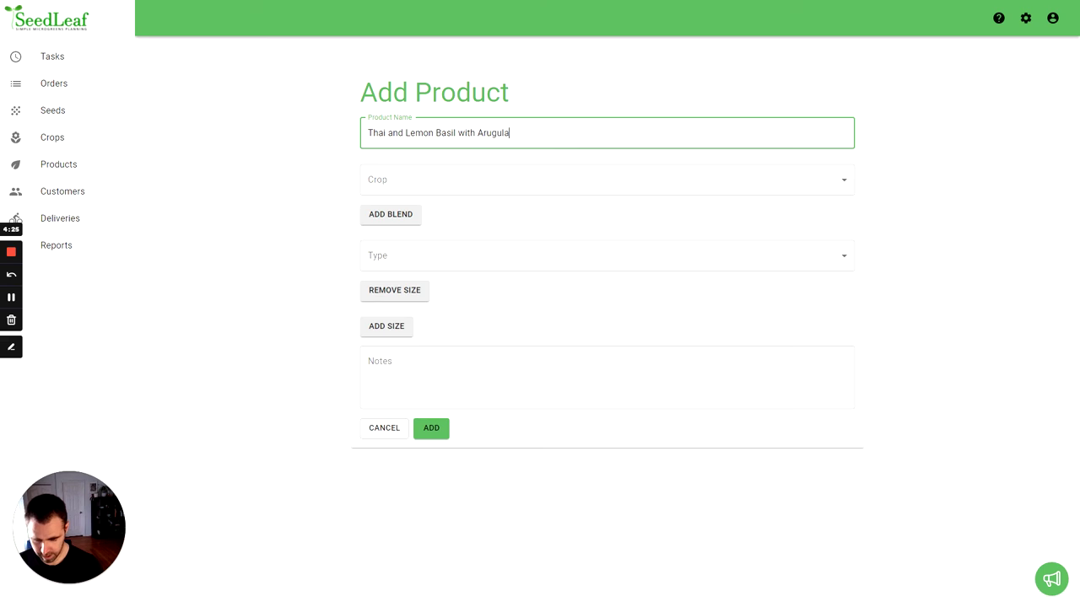
text( MiX)
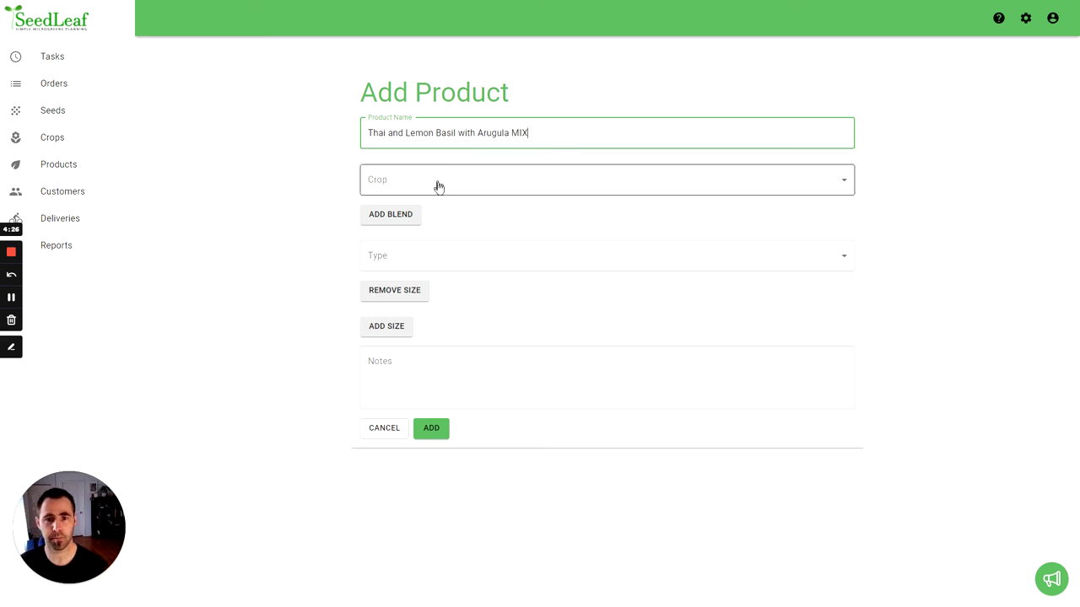
Set the product's crop to Basil - Lemon and Thai.
click(436, 184)
click(436, 185)
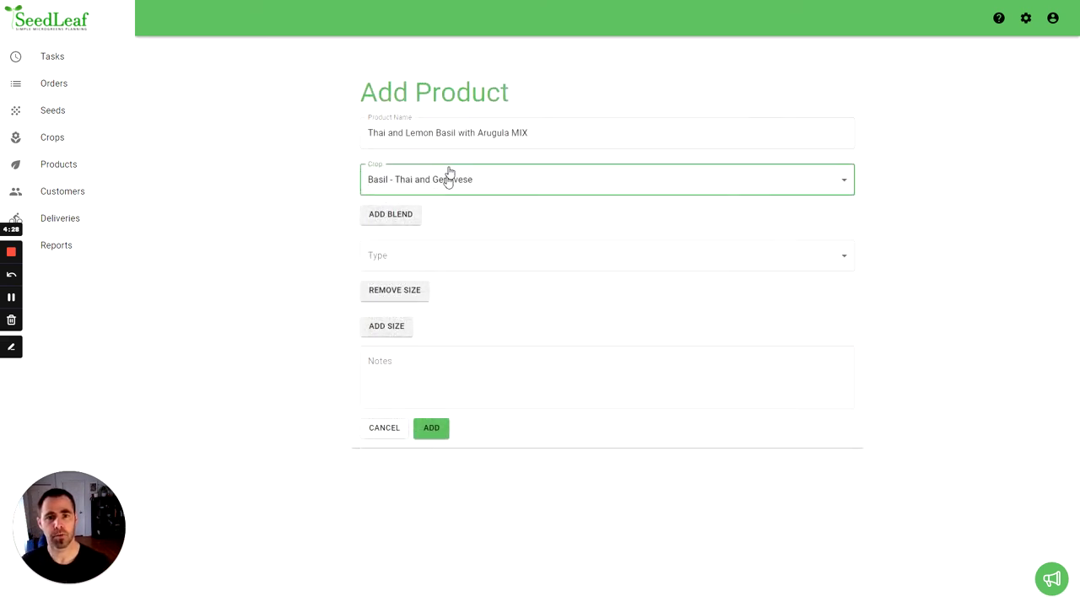
click(446, 175)
click(438, 125)
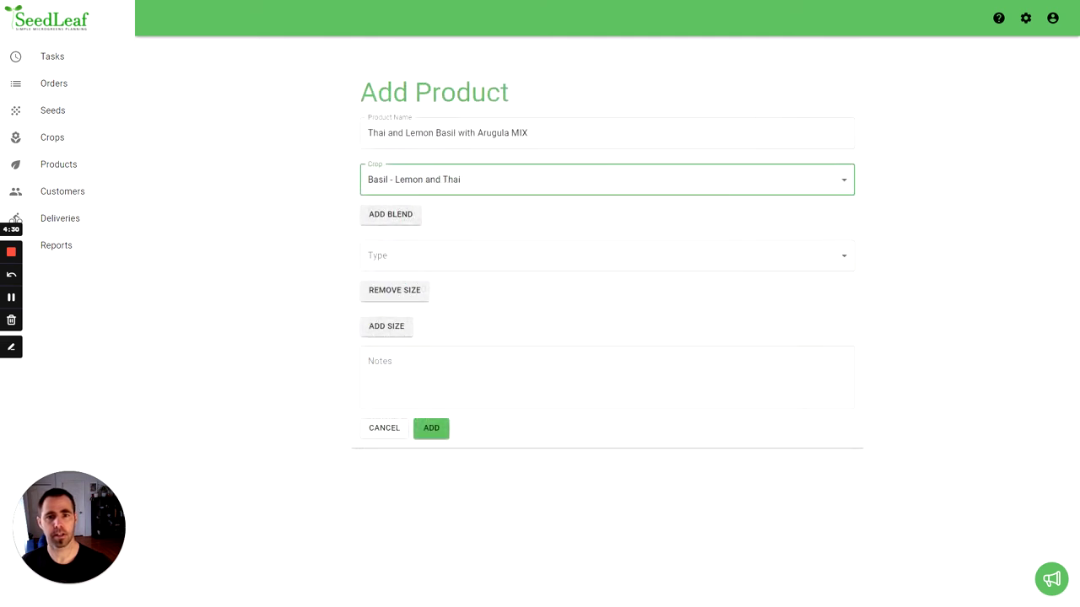
Make the product a blend of 50% basil and 50% Arugula - 1020 as Crop 2.
click(407, 215)
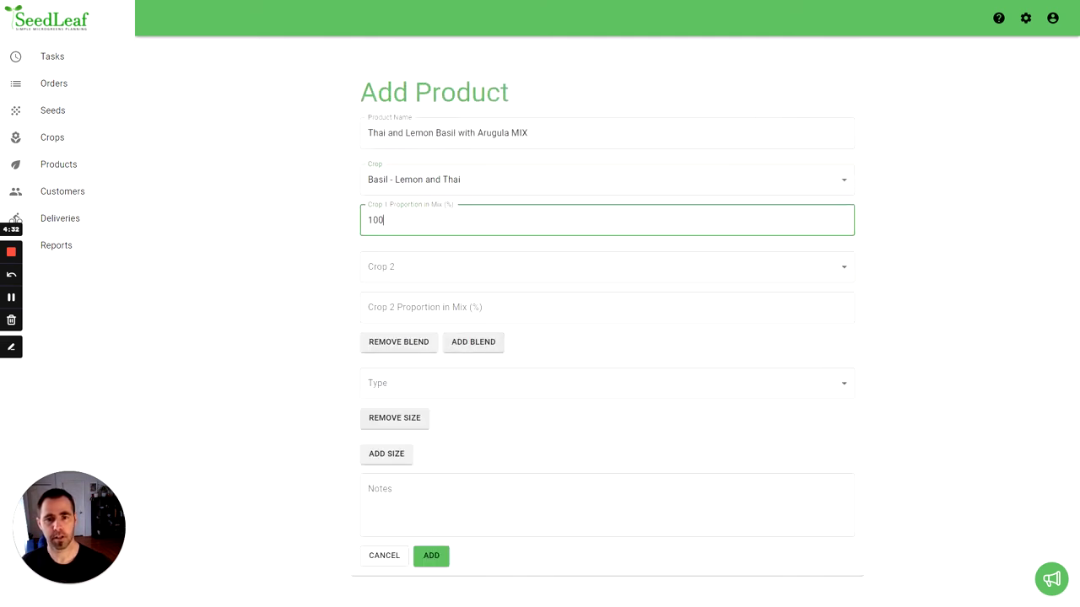
double_click(375, 220)
text(50)
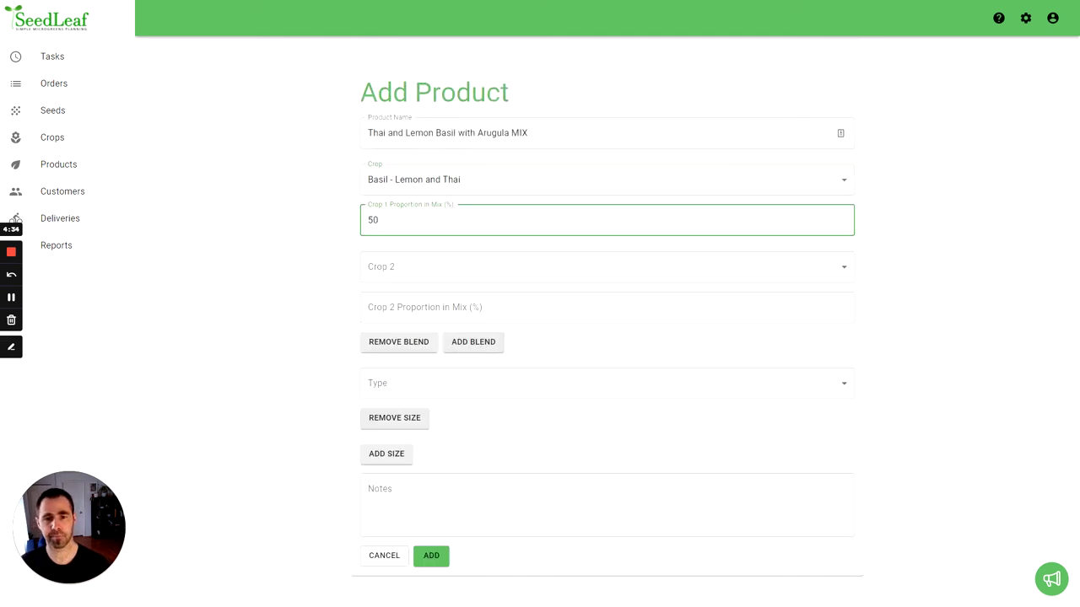
click(528, 270)
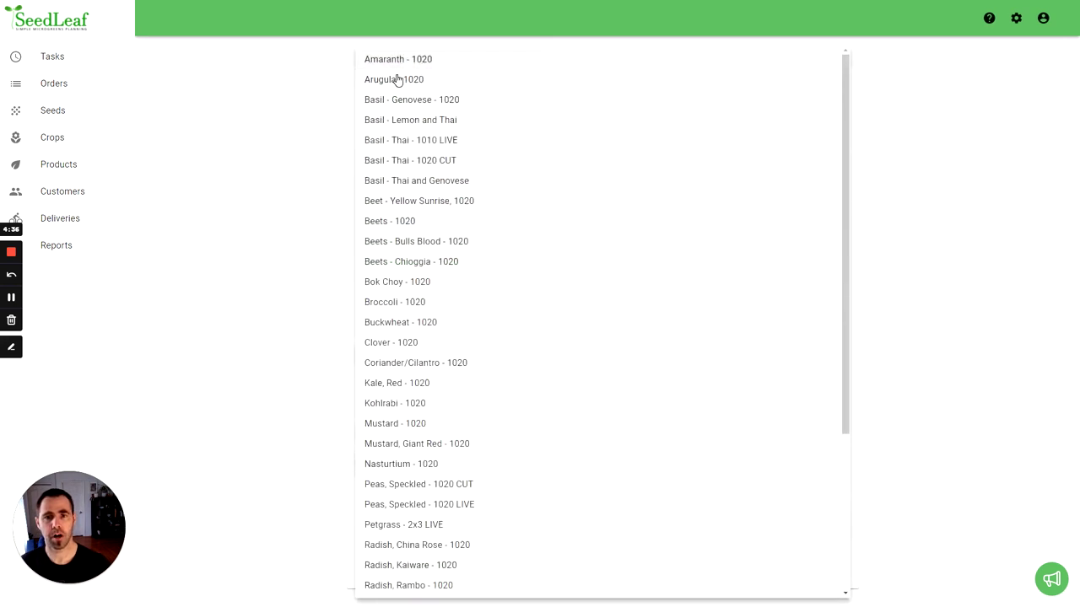
click(398, 80)
click(506, 321)
text(5)
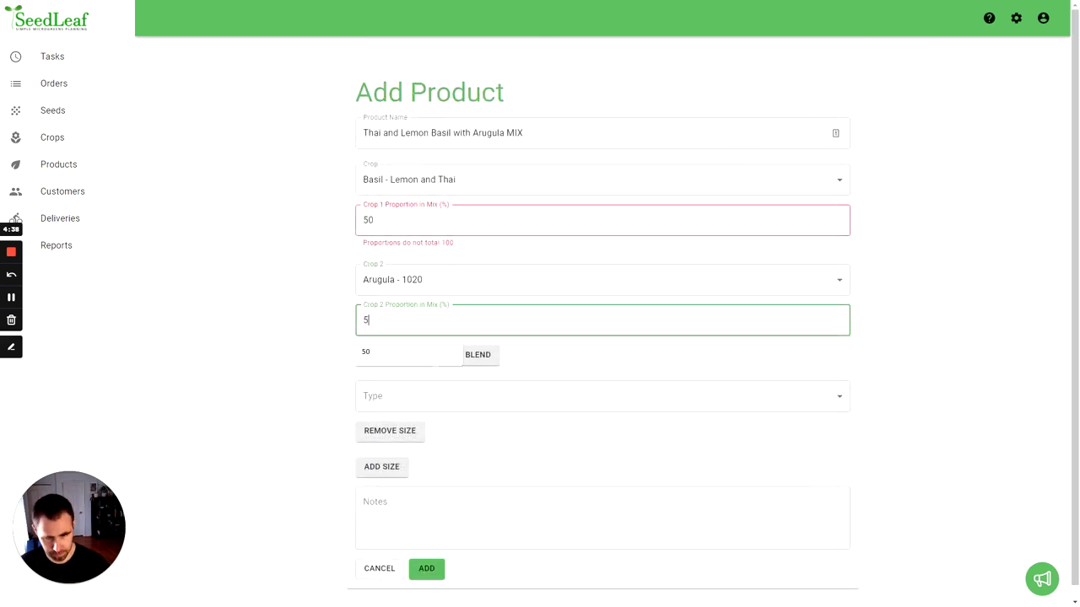
text(0)
Set the blend to a Cut, Small product weighing 50 g, moving on to the price field.
click(401, 383)
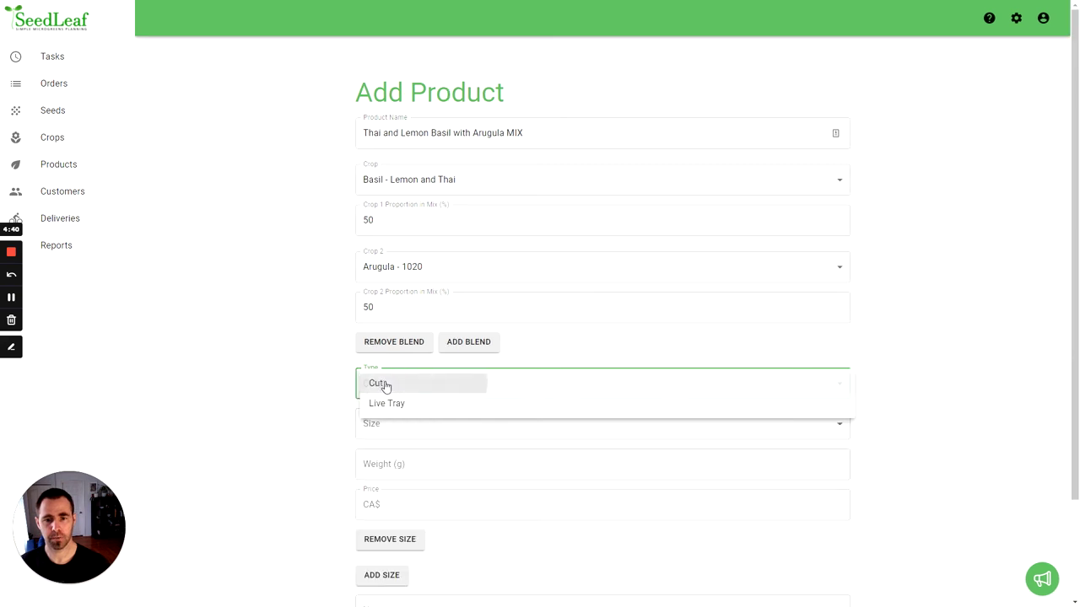
click(385, 384)
click(394, 423)
click(398, 424)
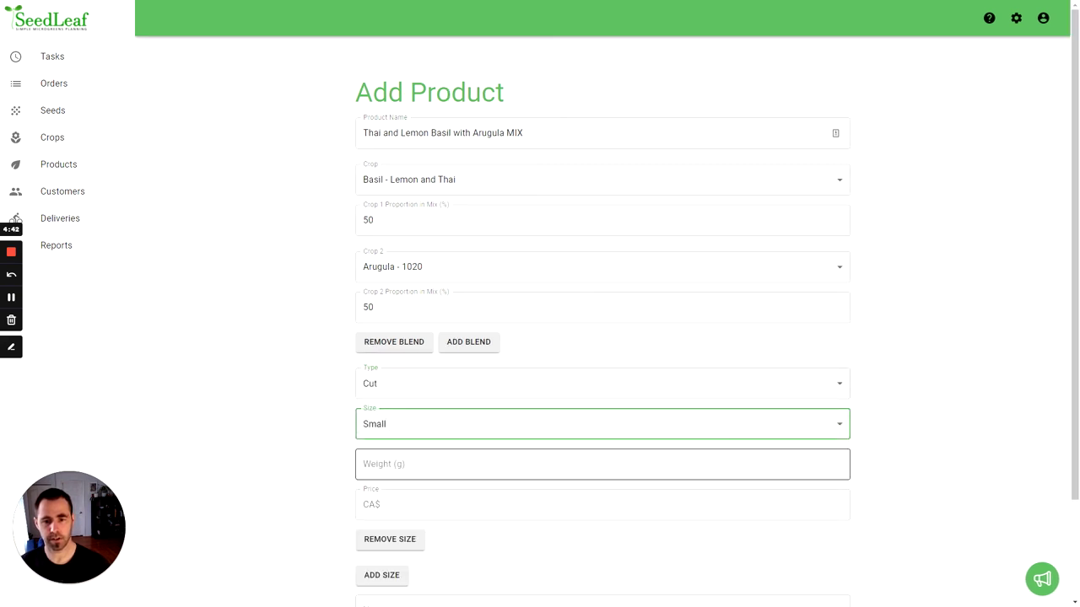
click(364, 464)
text(50)
key(Tab)
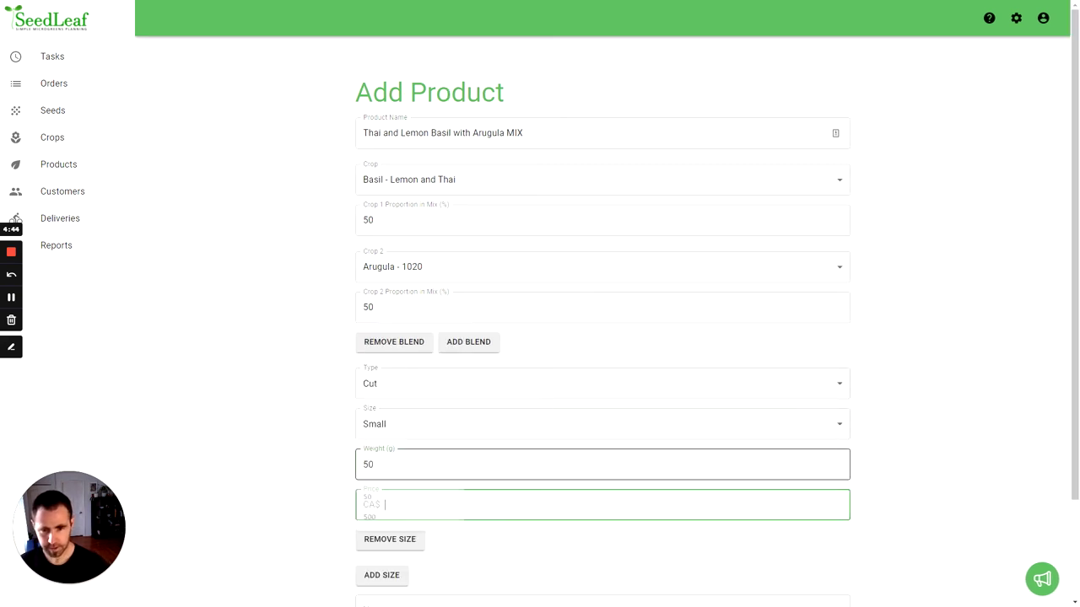
scroll(393, 467, down, 2)
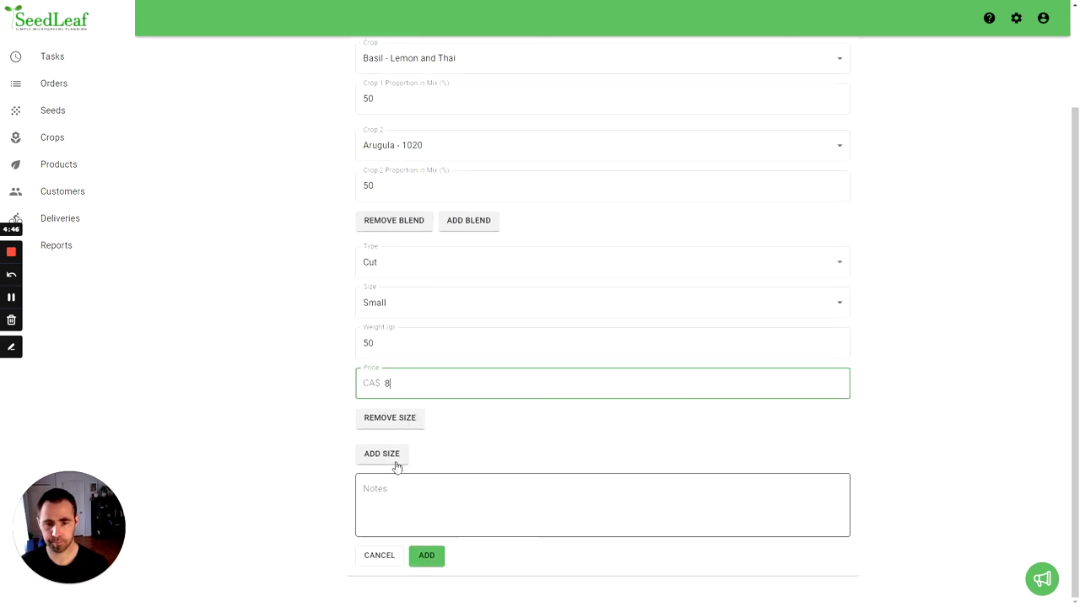
click(426, 555)
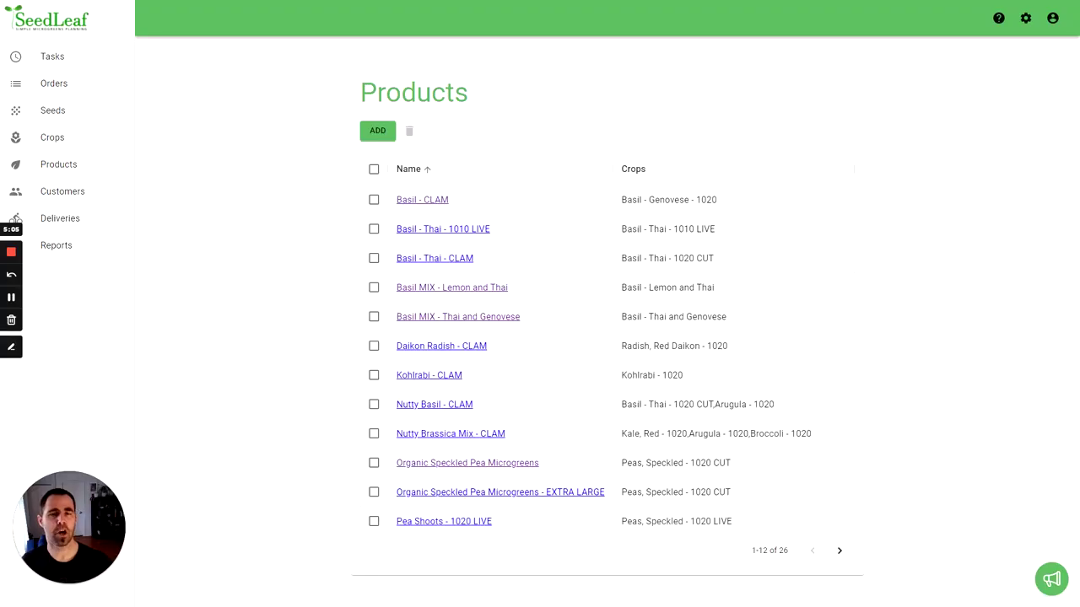